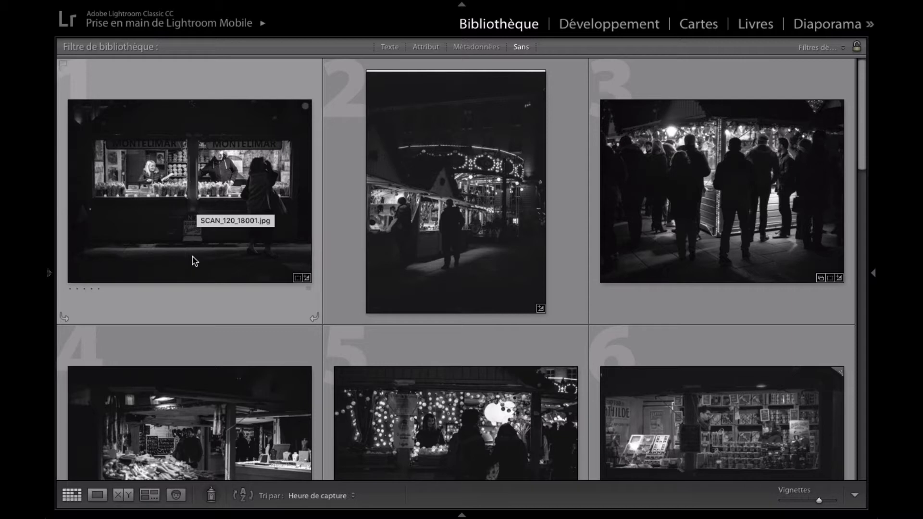
Open the first market stall photo in Loupe view, keep it unflagged, and mark the carousel photo as rejected
double_click(195, 261)
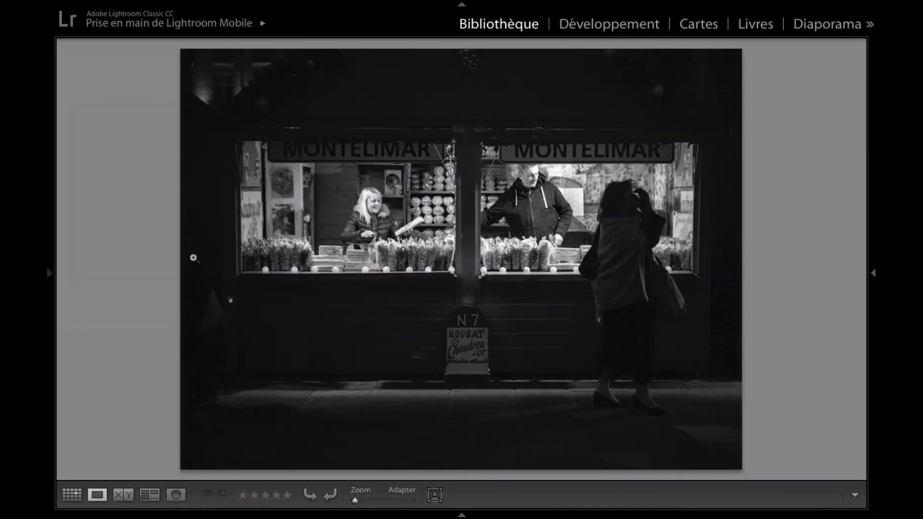
key(Right)
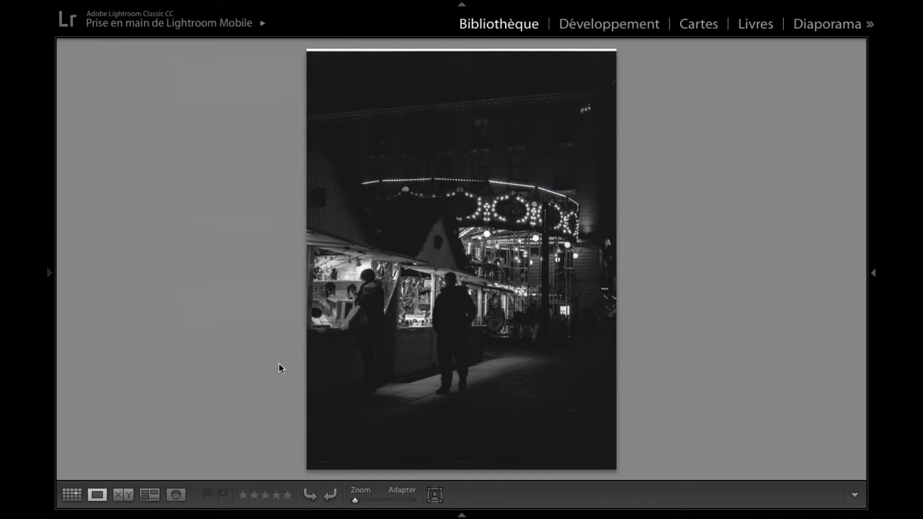
key(x)
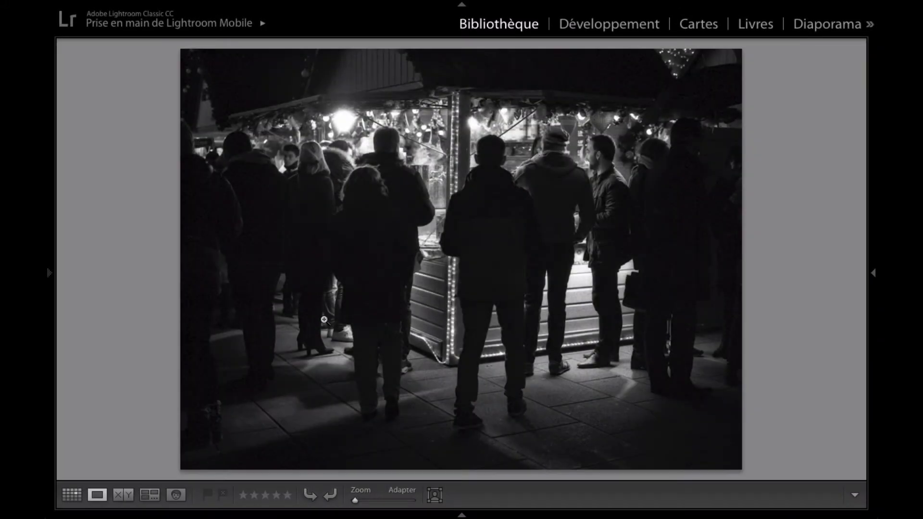
Leave the following market, street and alley photos unflagged and reject the dark square photo with hanging light garlands and the lone figure
key(Right)
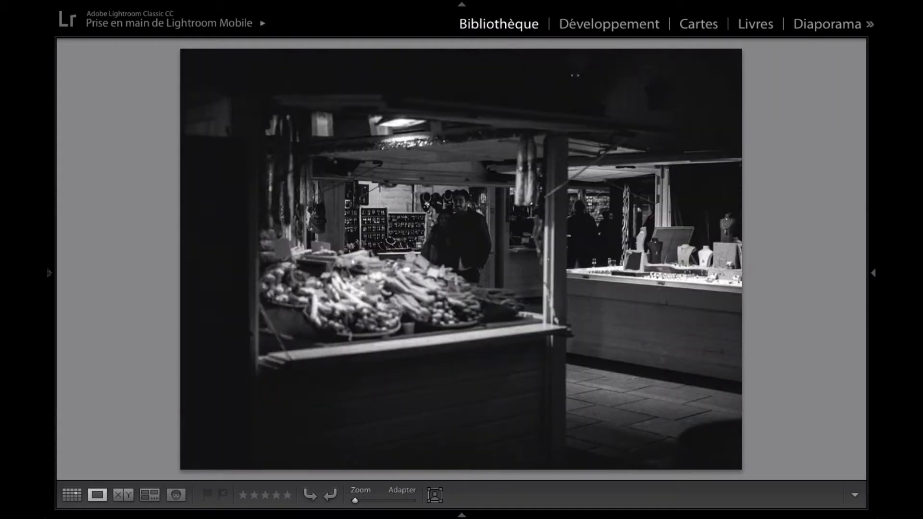
key(Right)
key(Right)
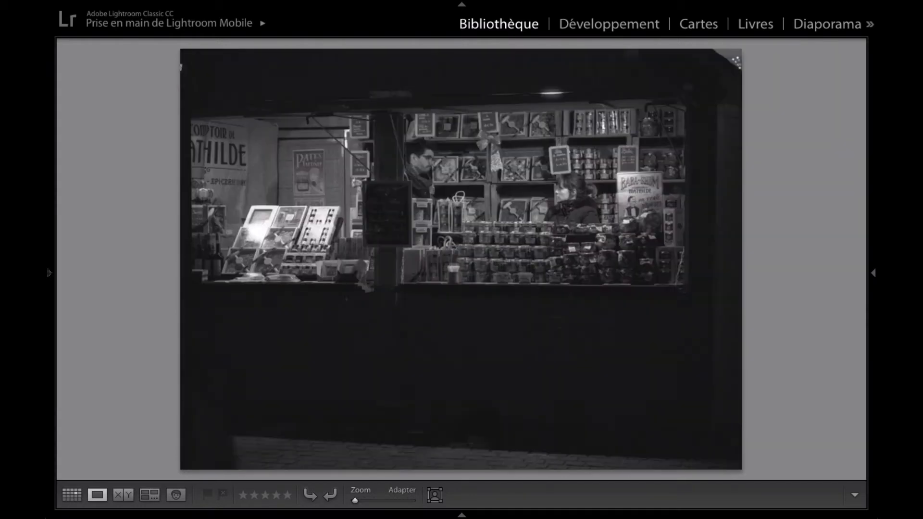
key(Right)
key(Right)
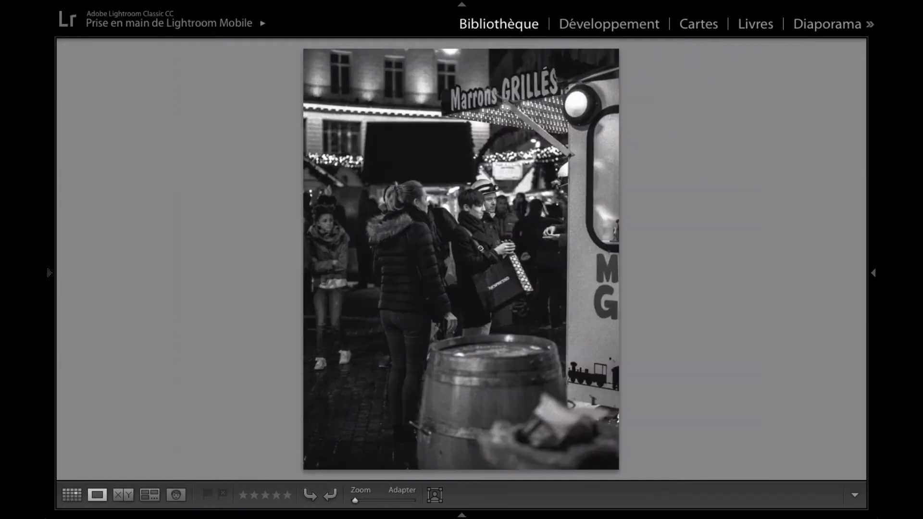
key(Right)
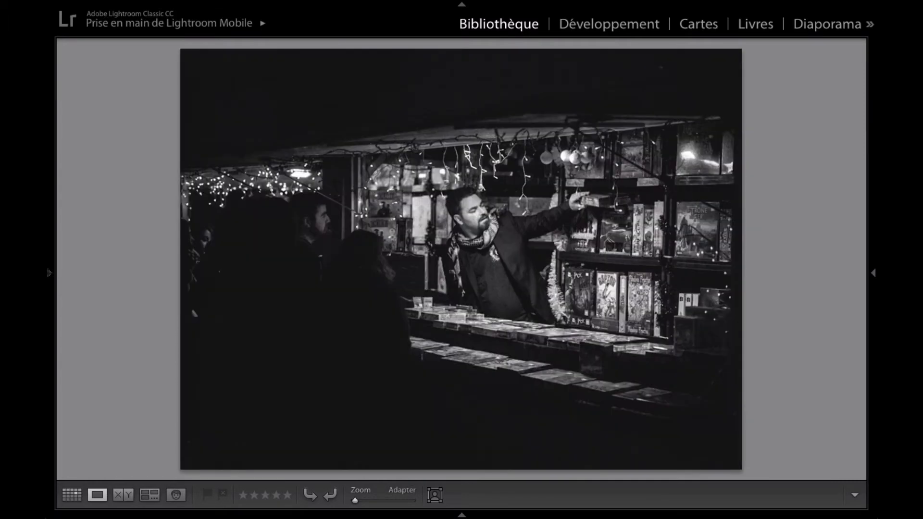
key(Right)
key(Right)
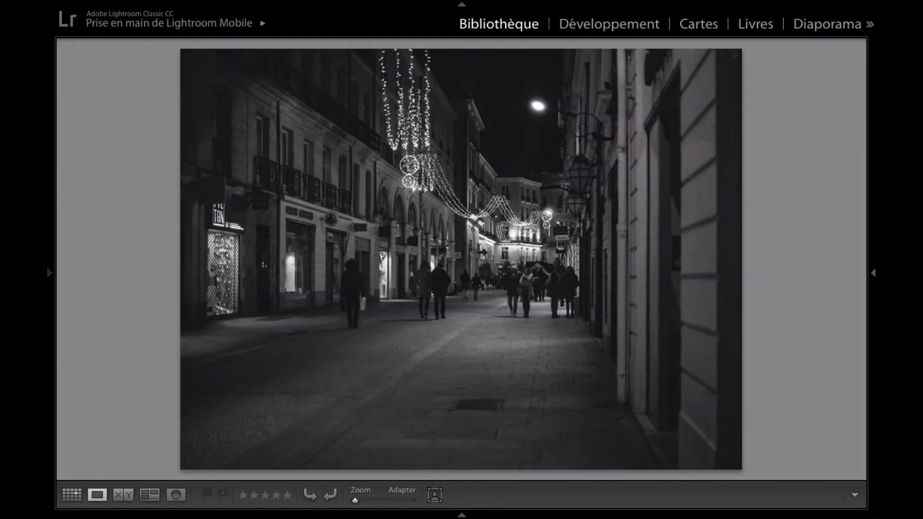
key(Right)
key(Right)
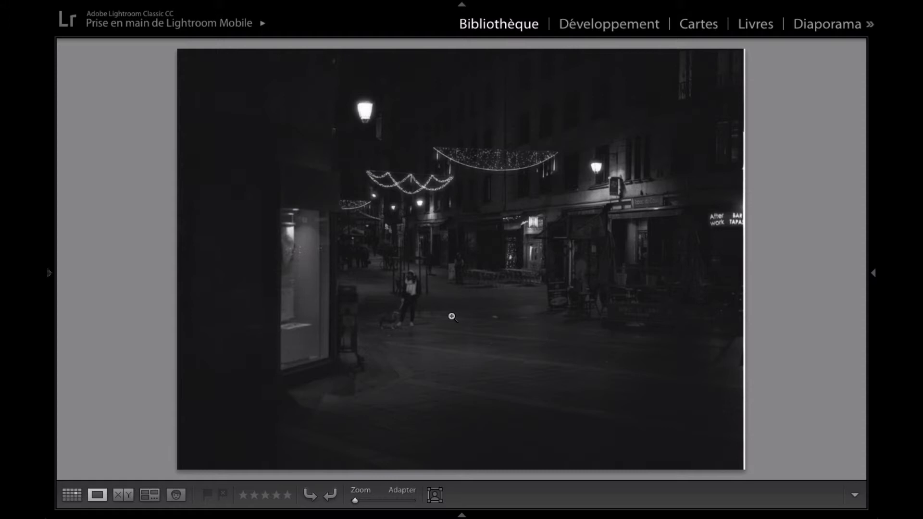
key(x)
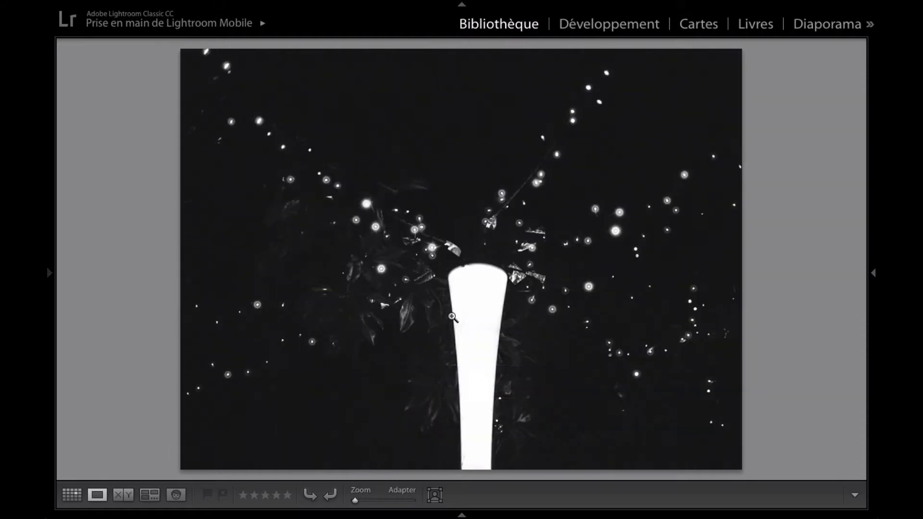
Leave the glowing lamp post and tram photos unflagged and reject the dark portrait-format photo of the lit stop shelter
key(Right)
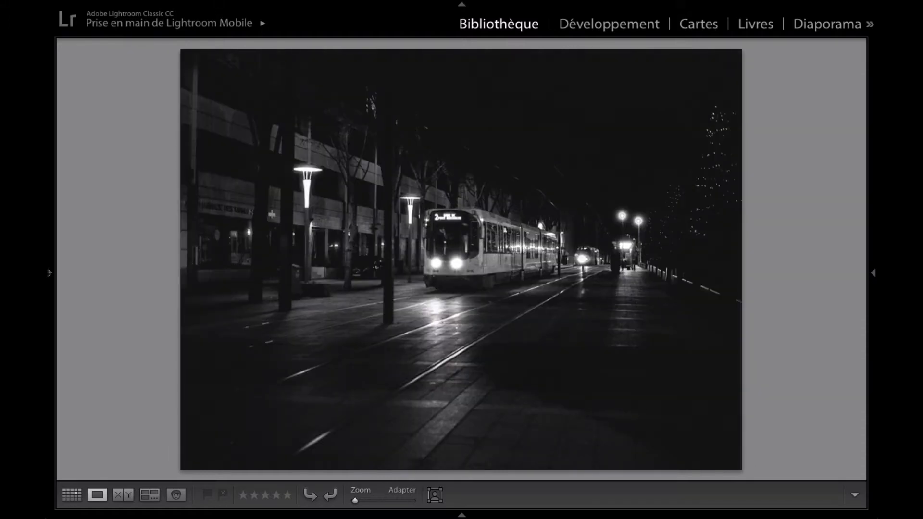
key(Right)
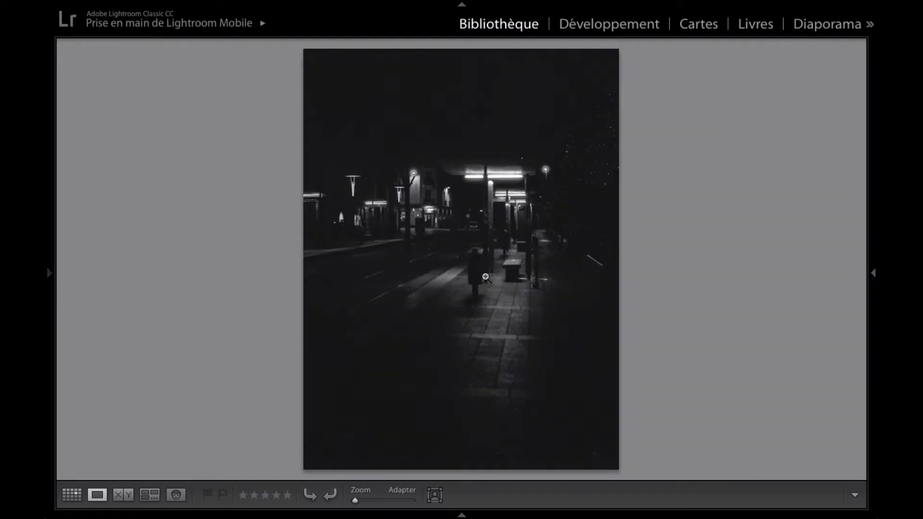
key(x)
Return to the thumbnail grid and filter the library by attribute to show the photos flagged as rejected
key(g)
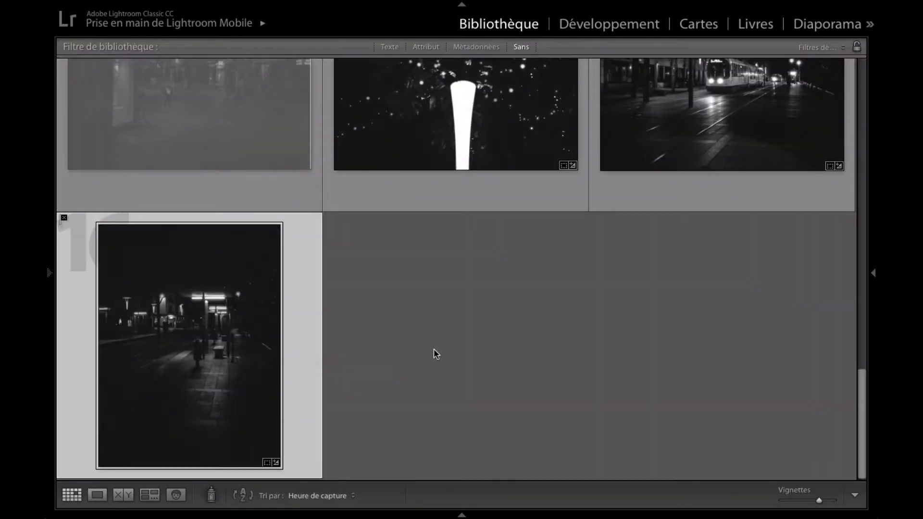
scroll(435, 350, up, 3)
scroll(434, 350, up, 10)
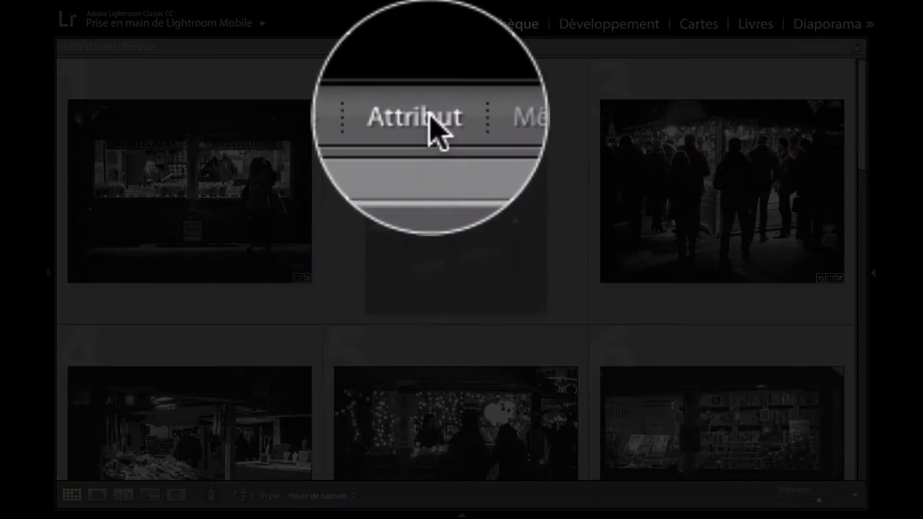
click(426, 47)
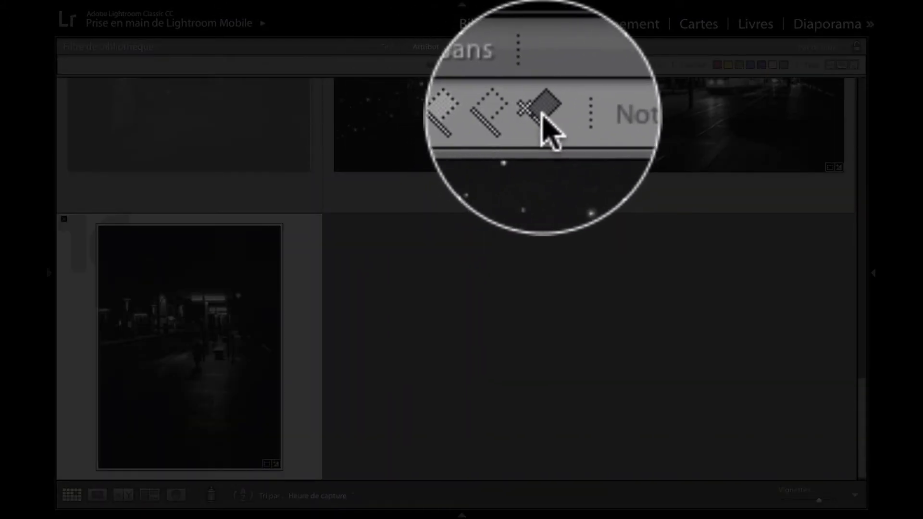
click(542, 65)
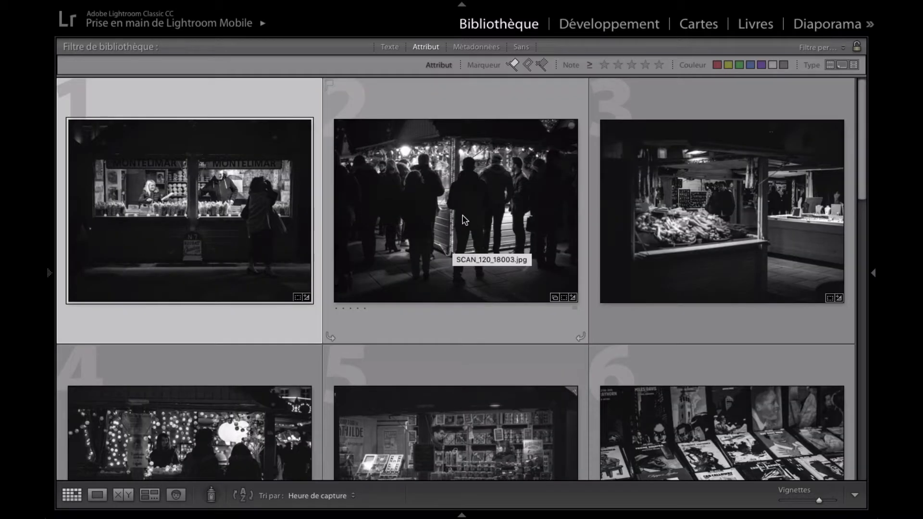
Flag the first four remaining photos as picks, from the Montelimar nougat stall to the couple at the stall with string lights
scroll(465, 220, down, 5)
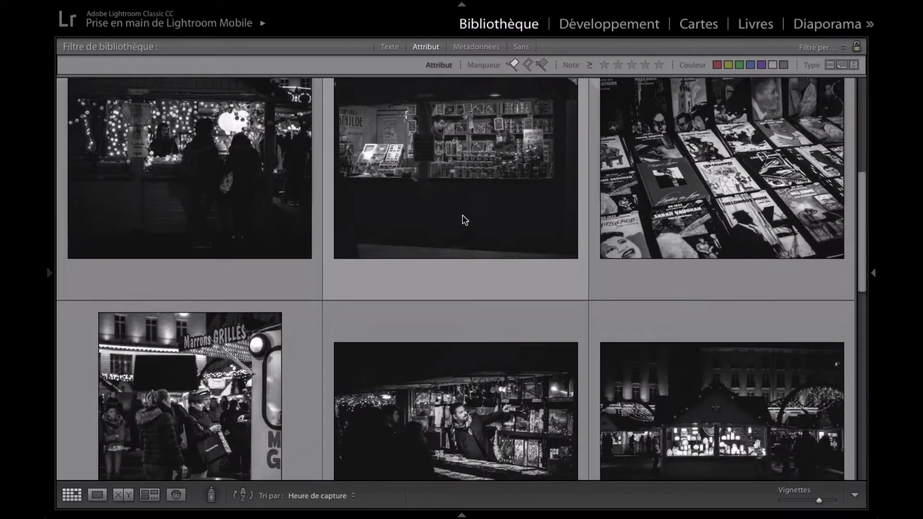
scroll(464, 221, down, 8)
scroll(464, 220, up, 10)
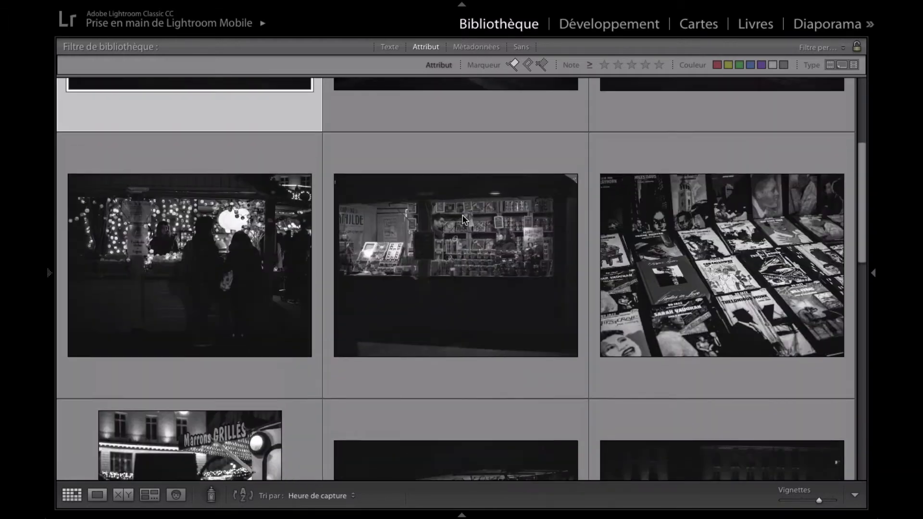
scroll(464, 220, up, 5)
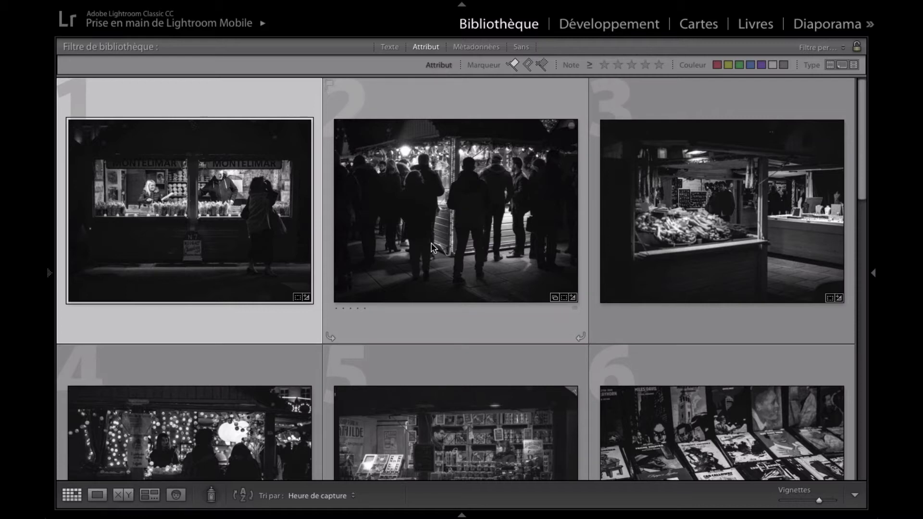
double_click(249, 220)
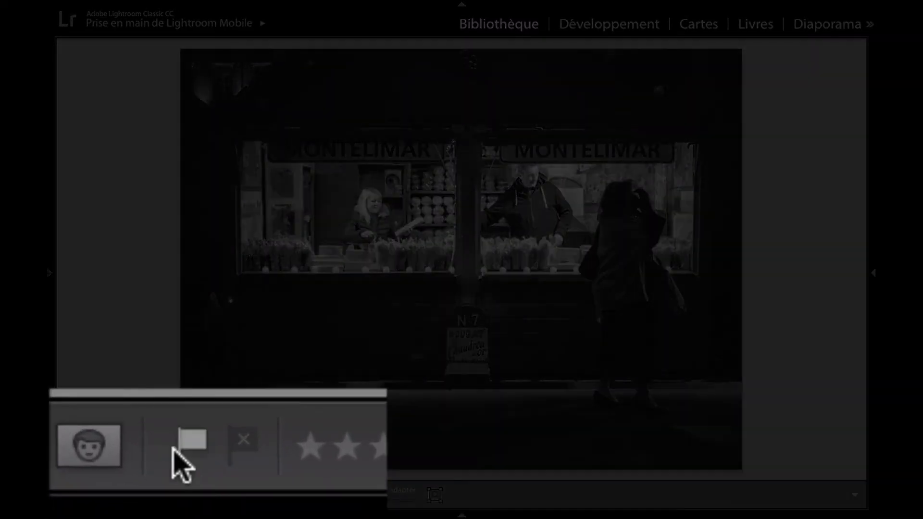
click(207, 495)
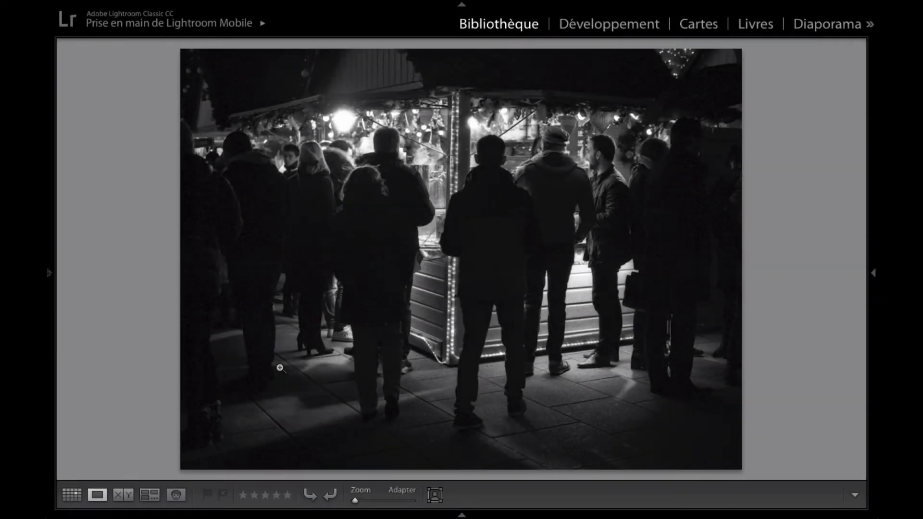
key(p)
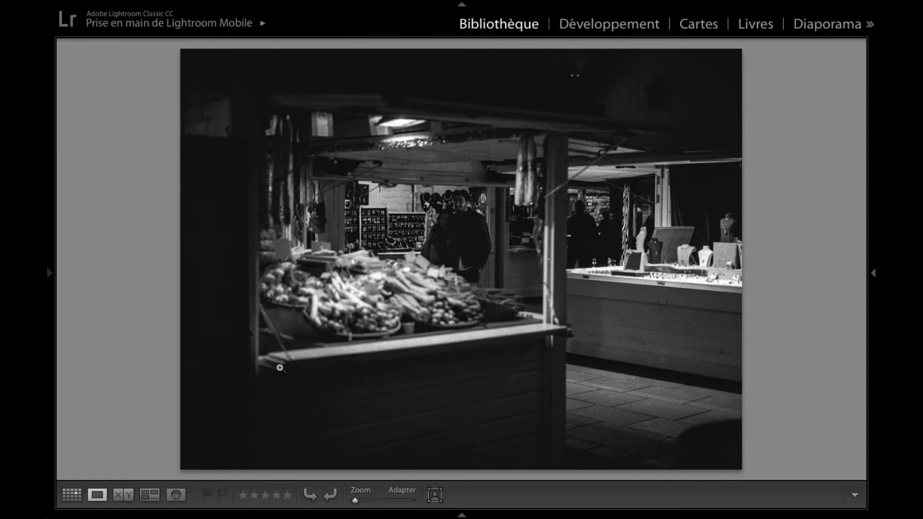
key(p)
key(p)
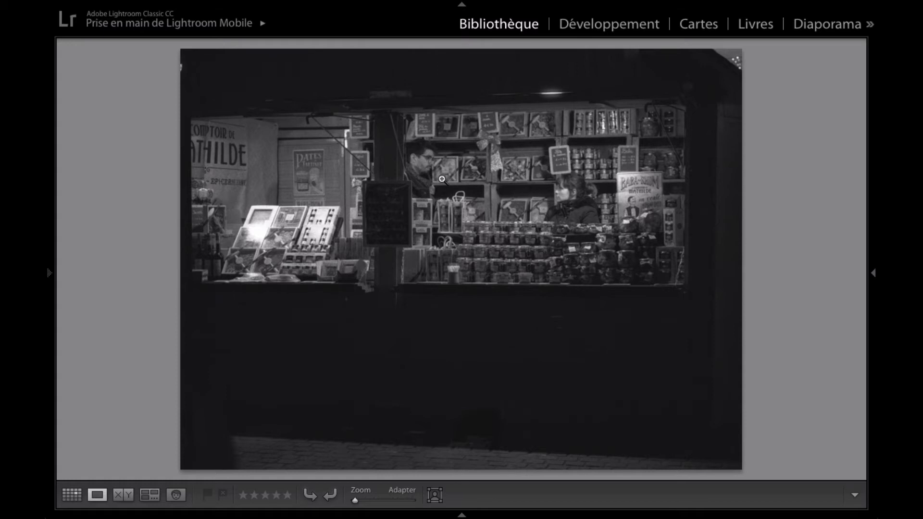
Leave the Mathilde grocery stall photo unflagged and flag the next five as picks, from the jazz comics to the decorated shopping street
key(Right)
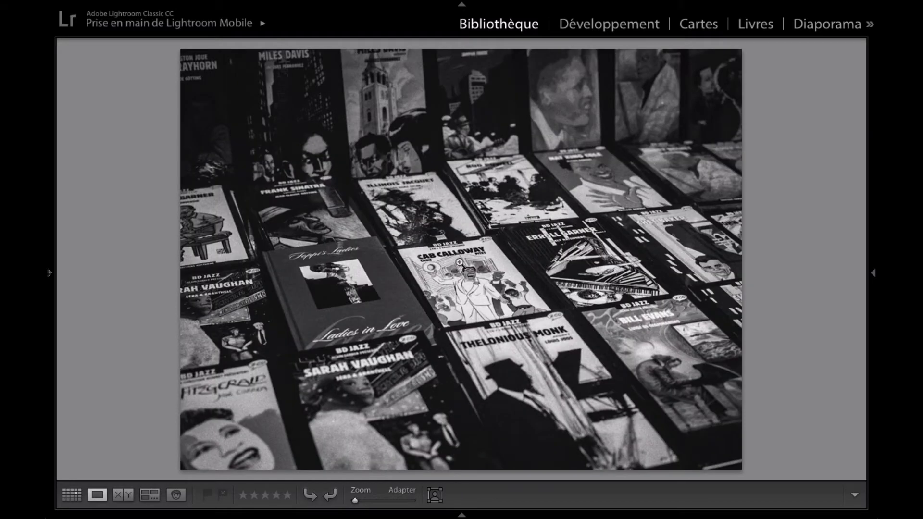
key(Left)
key(Right)
key(p)
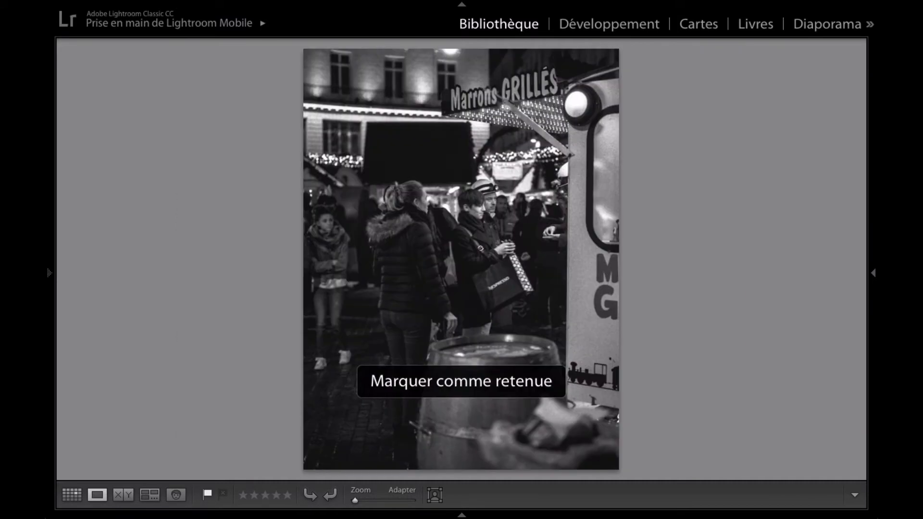
key(p)
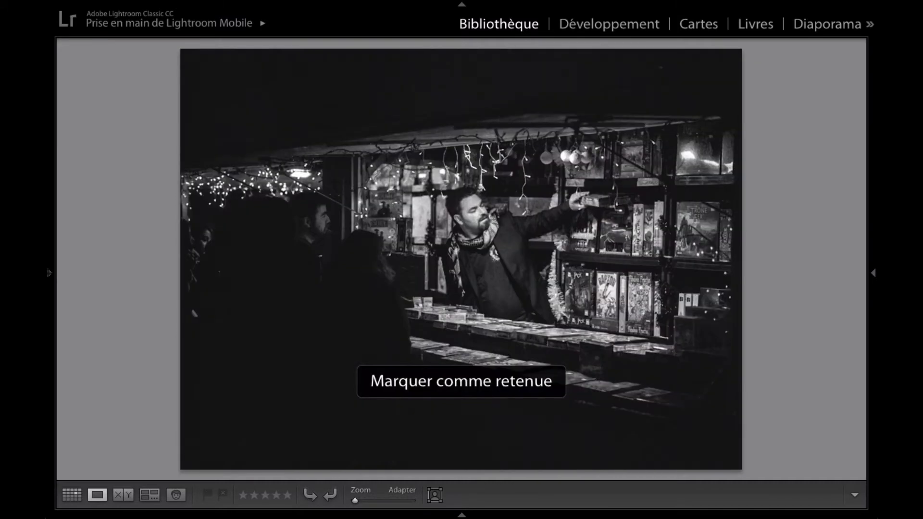
key(p)
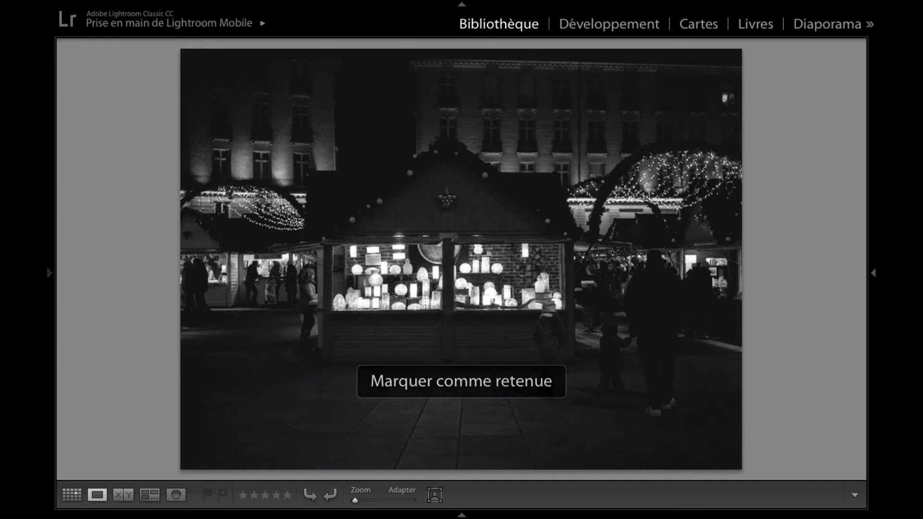
key(p)
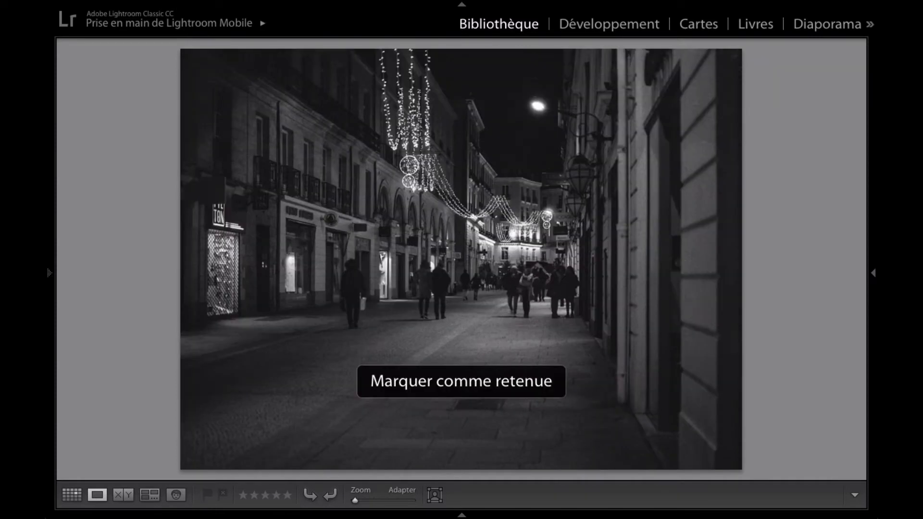
key(p)
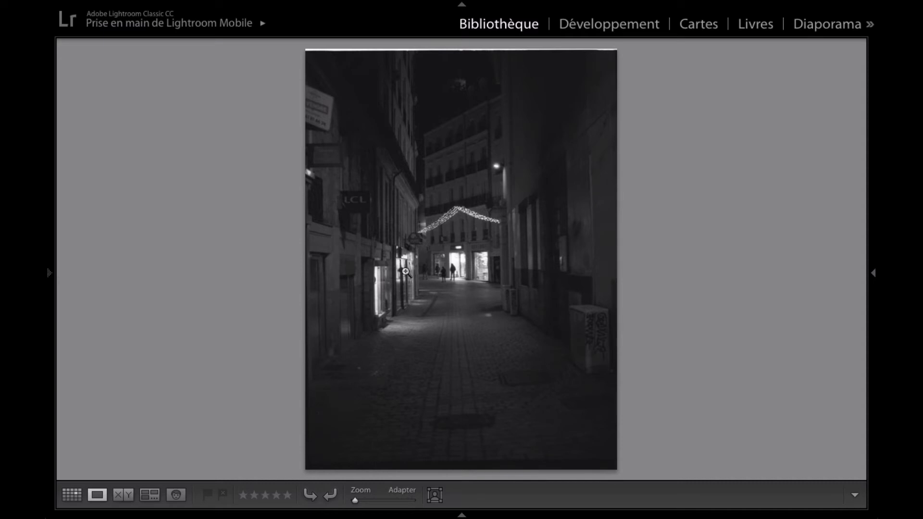
Leave the narrow alley photo with the LCL sign unflagged and flag the glowing lamp post and tram photos as picks
key(Right)
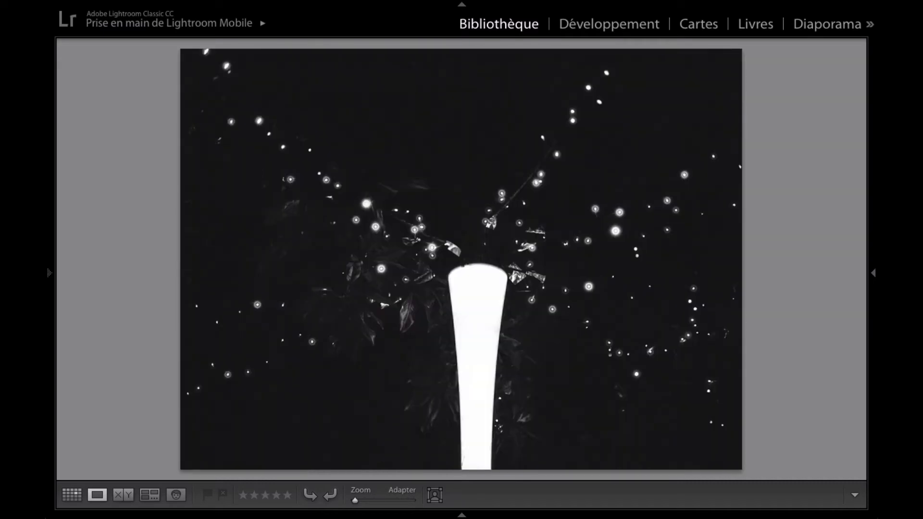
key(Left)
key(p)
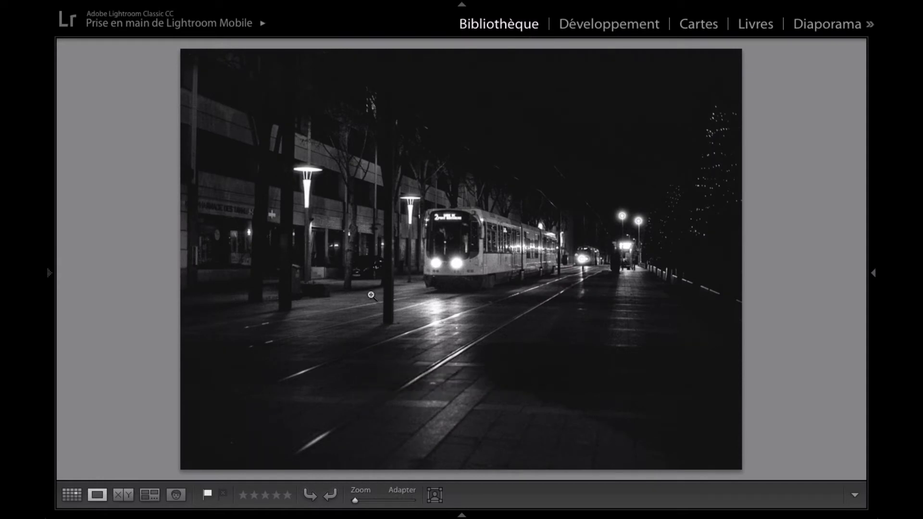
Return to the thumbnail grid, filter it to the photos flagged as picks, and look over the selection
key(g)
scroll(422, 335, up, 10)
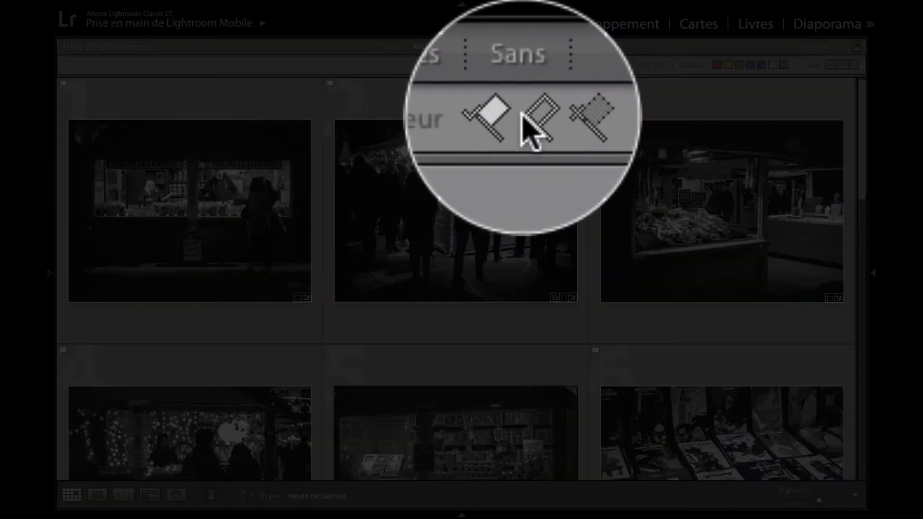
click(515, 67)
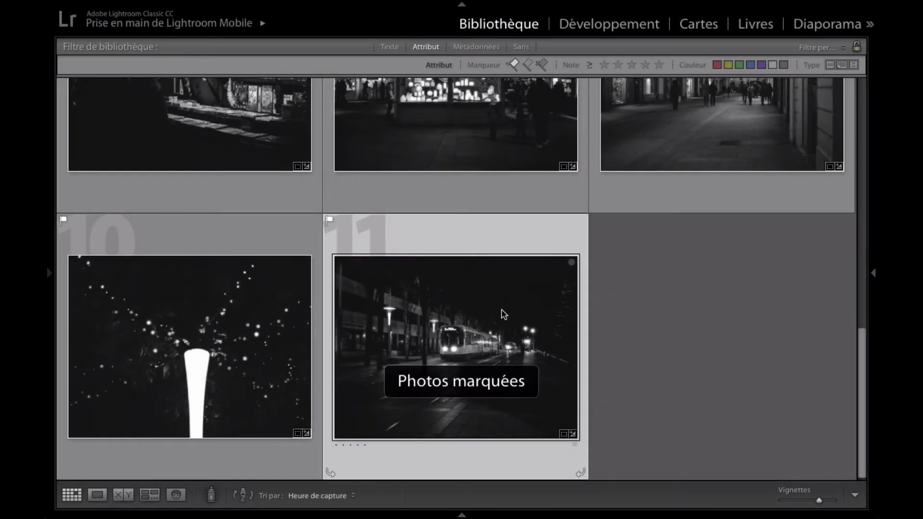
scroll(501, 310, up, 3)
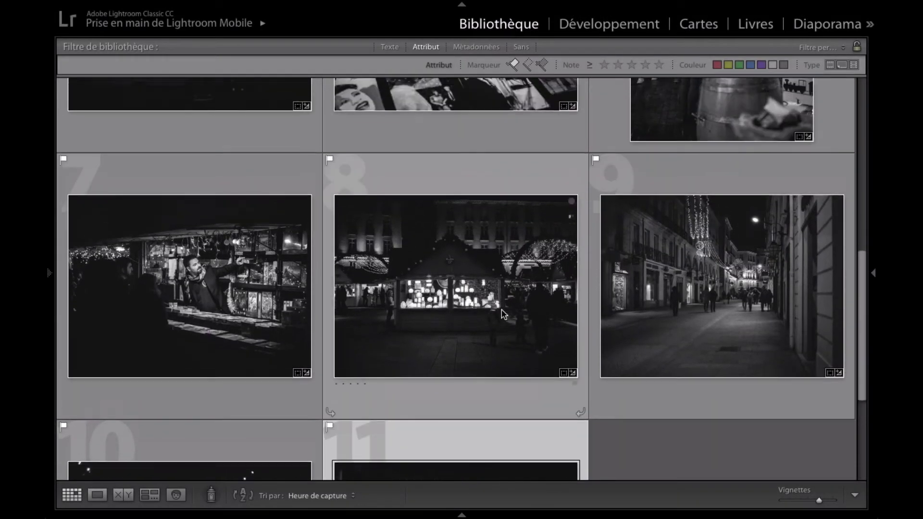
scroll(501, 313, down, 3)
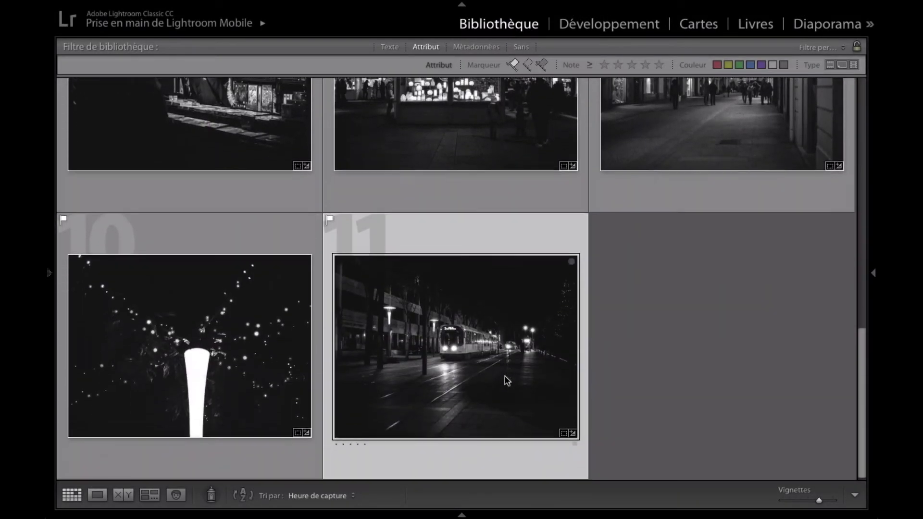
Assign the green colour label to all the picked photos and clear the selection
scroll(504, 377, up, 5)
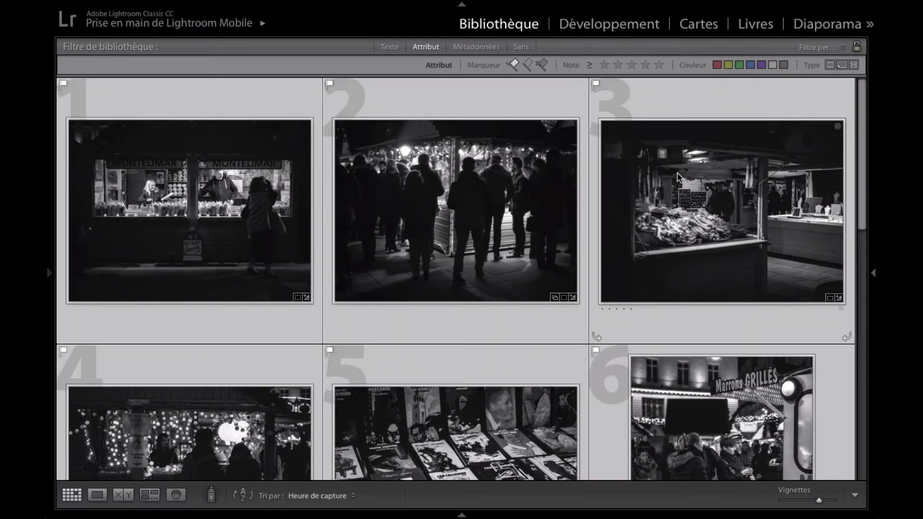
key(8)
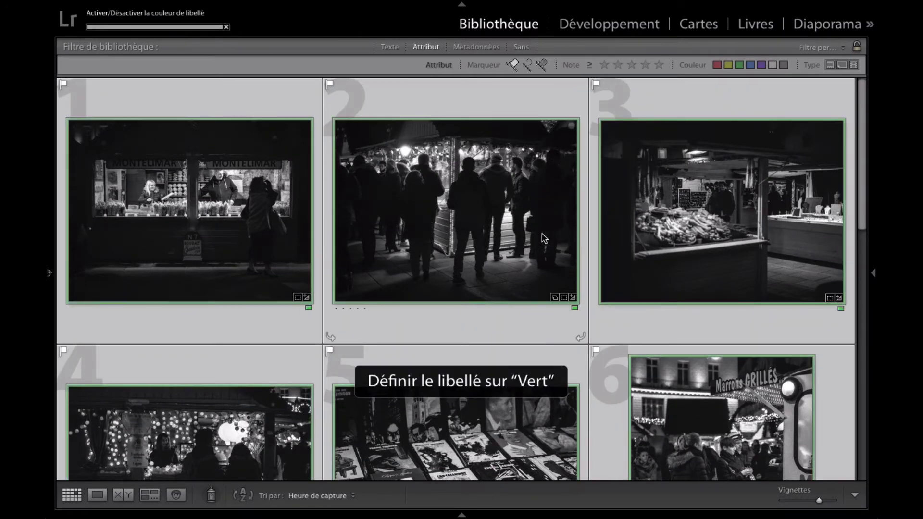
scroll(541, 233, down, 5)
scroll(541, 233, down, 4)
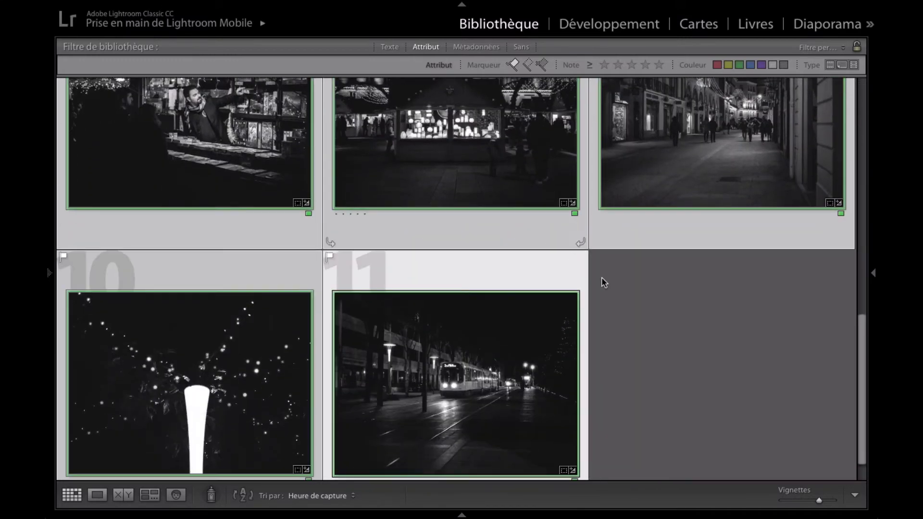
click(688, 363)
scroll(688, 363, up, 9)
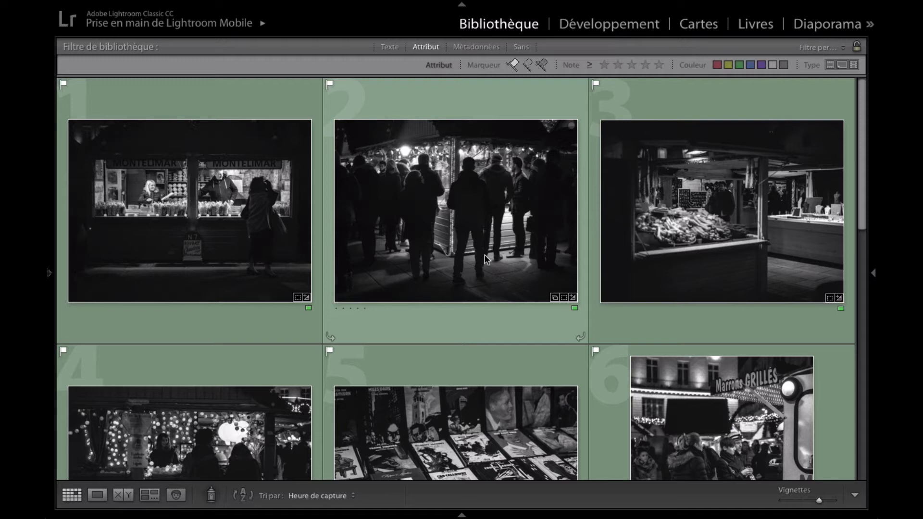
Review the picks at full size from the Montelimar stall and remove the green label from the third photo, the produce stall
double_click(229, 194)
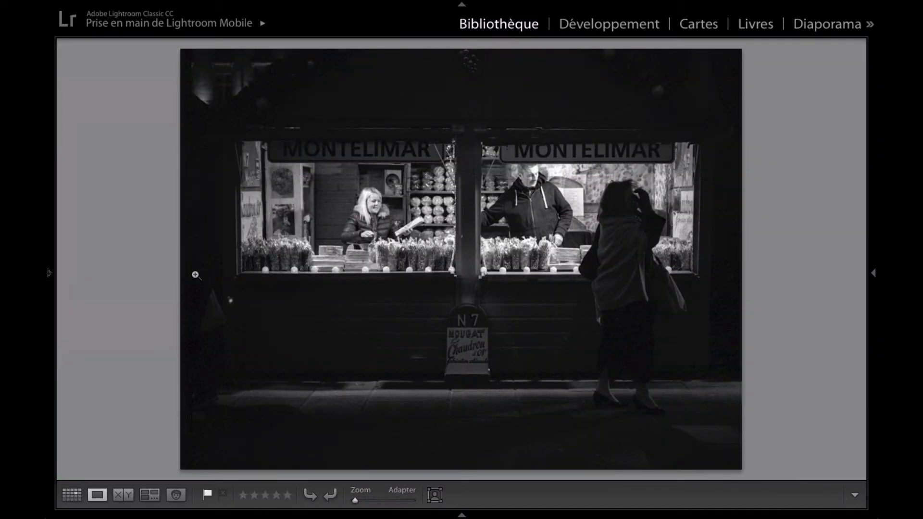
key(Right)
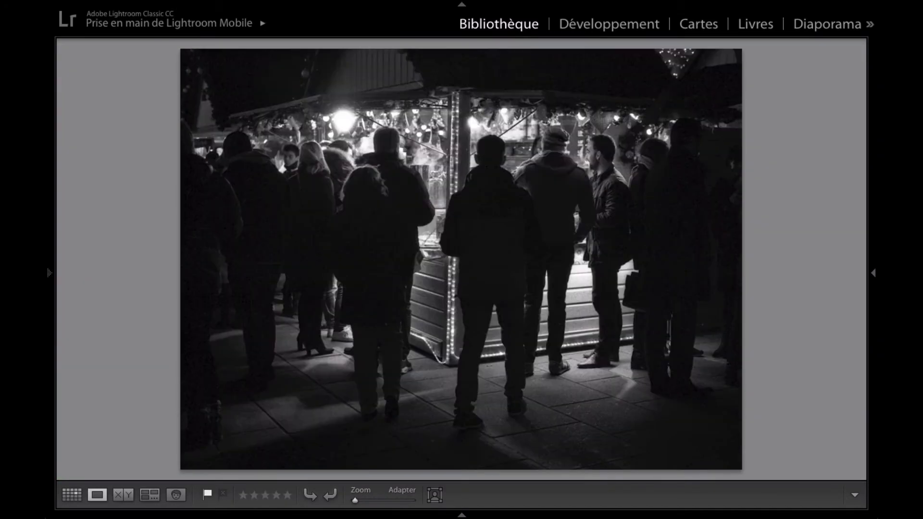
key(Right)
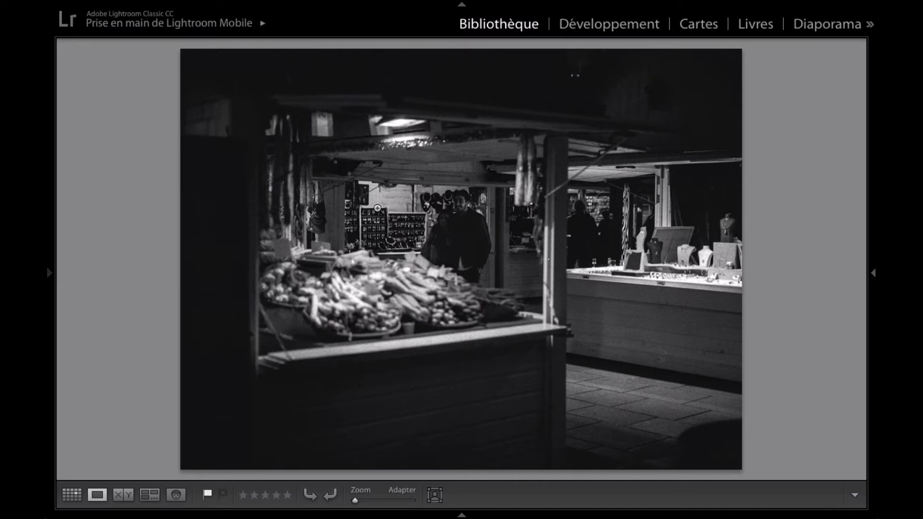
key(8)
key(Right)
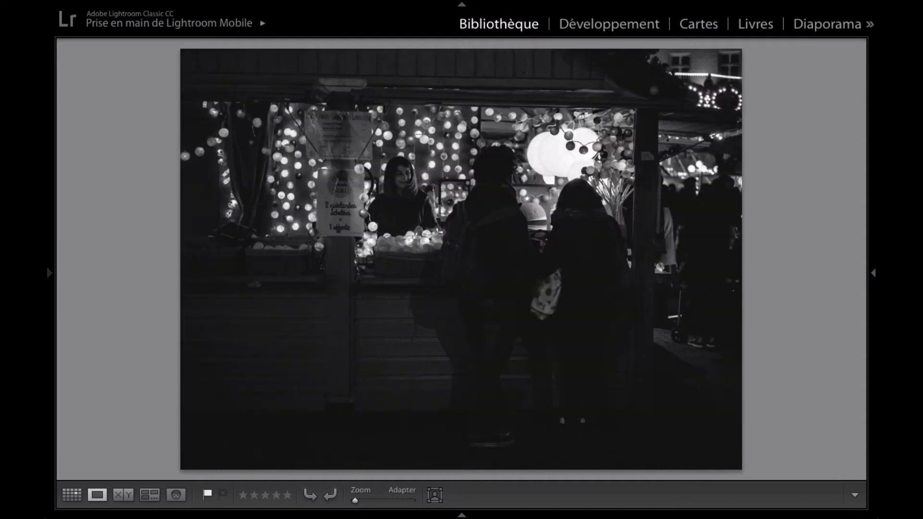
Review the remaining picks through to the tram photo, removing the green label only from the stall with glowing lanterns
key(Right)
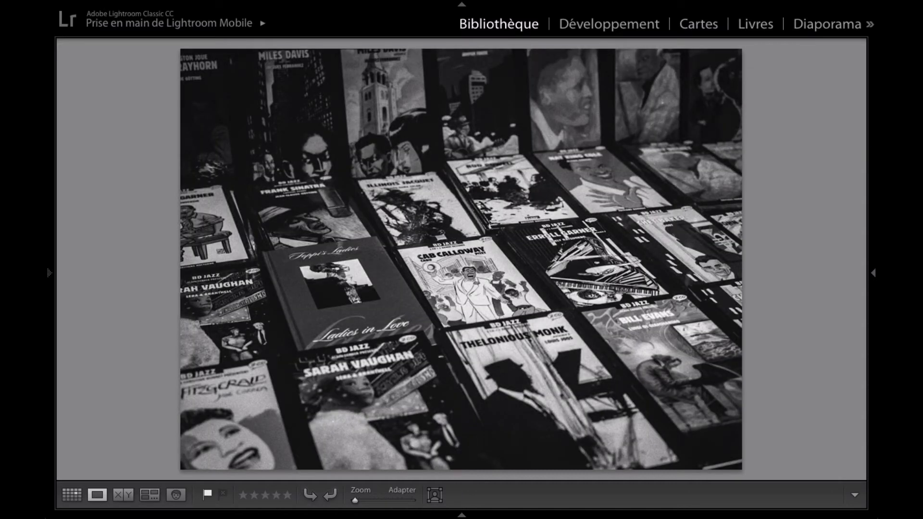
key(Right)
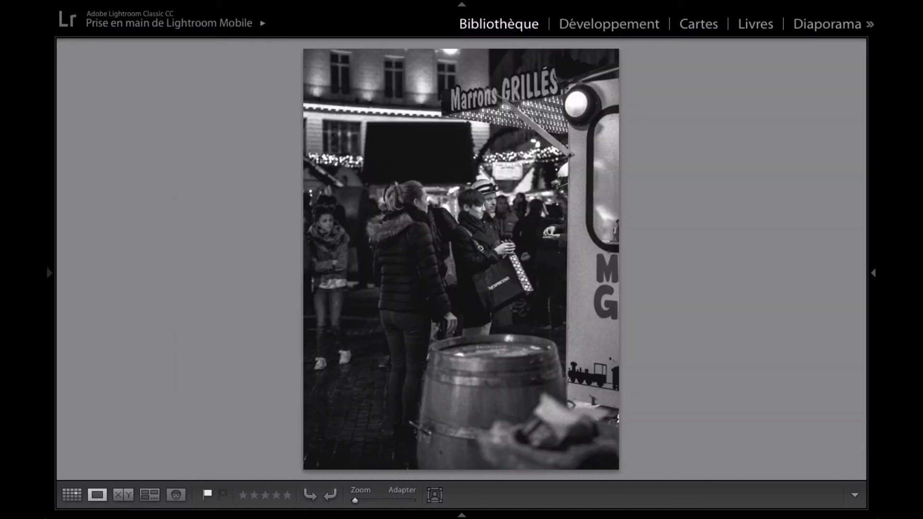
key(Right)
key(Right)
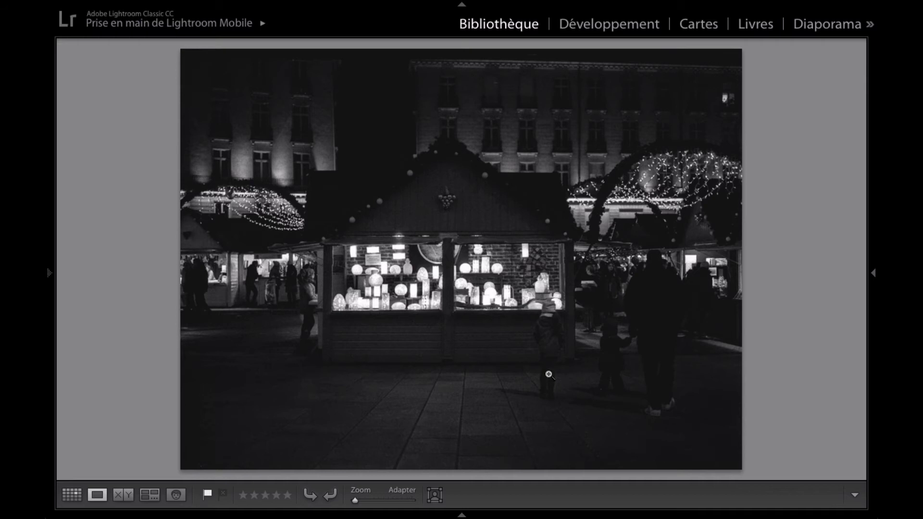
key(8)
key(Right)
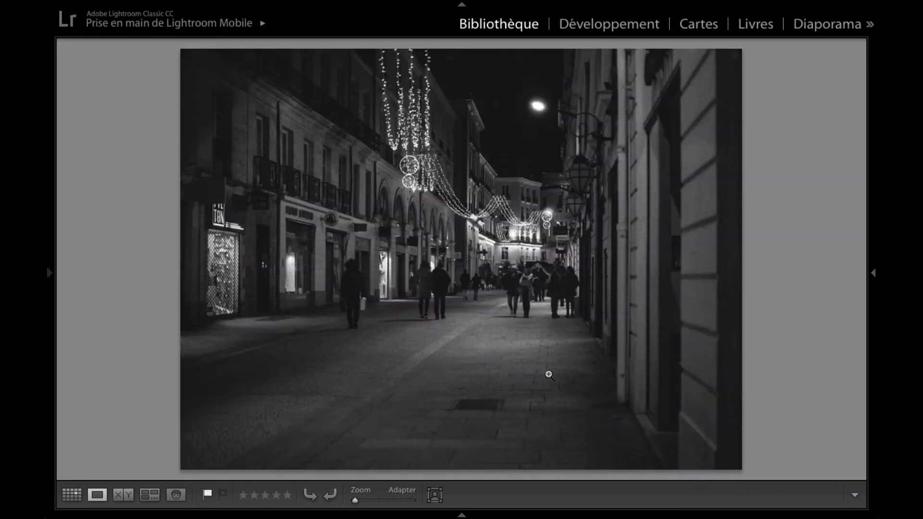
key(Right)
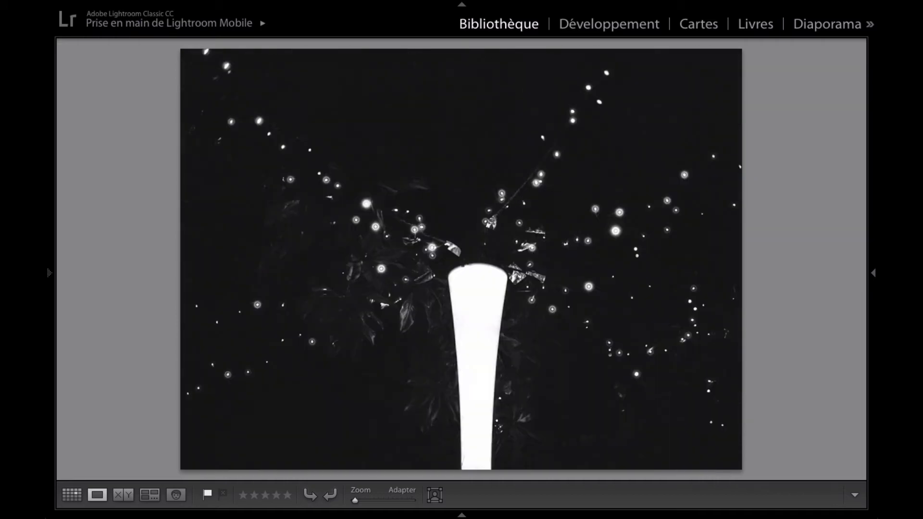
key(Right)
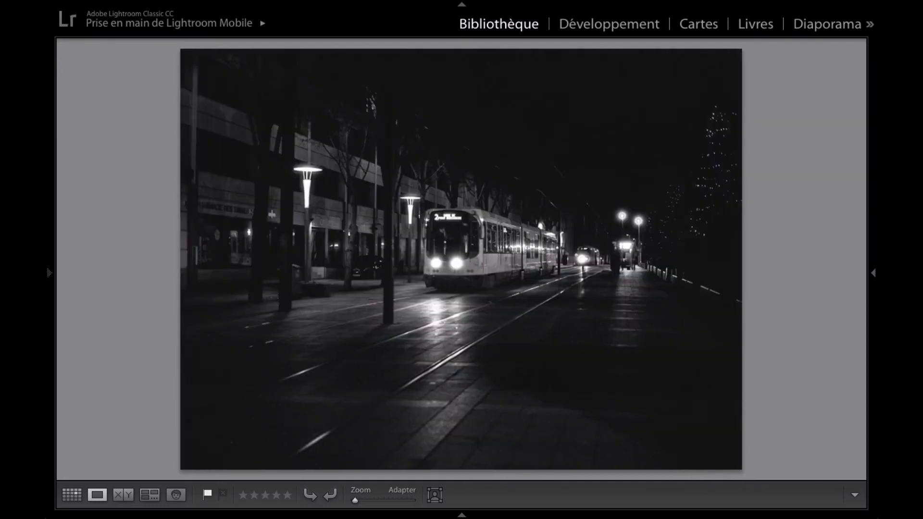
Return to the thumbnail grid, narrow the pick filter to green-labelled photos, and look over the final selection
key(g)
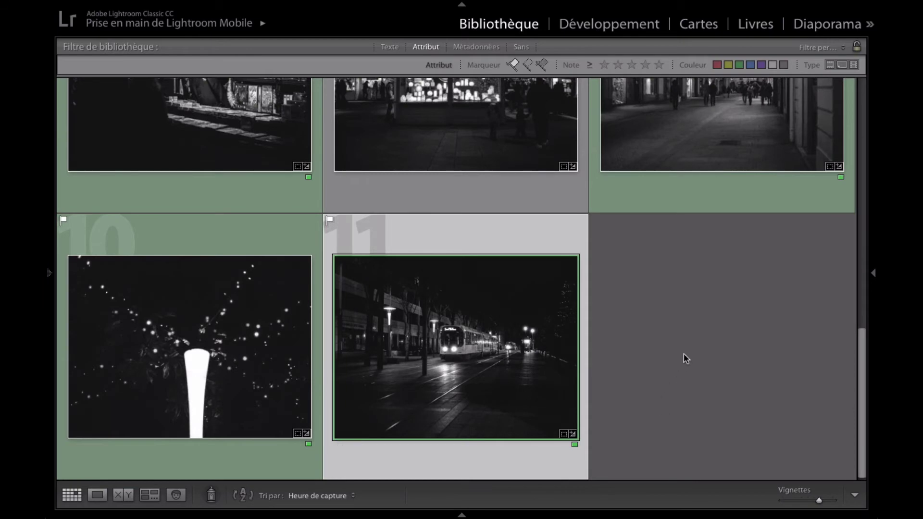
scroll(684, 353, up, 5)
scroll(683, 354, up, 5)
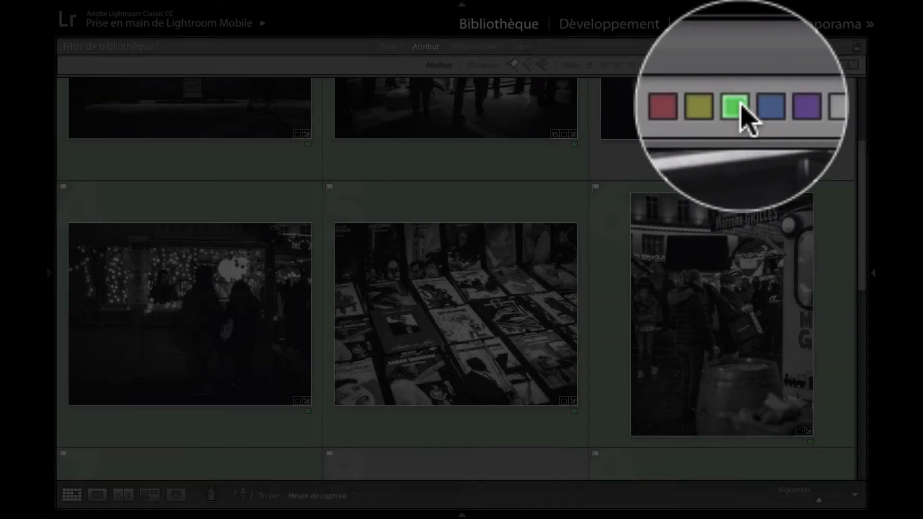
click(739, 65)
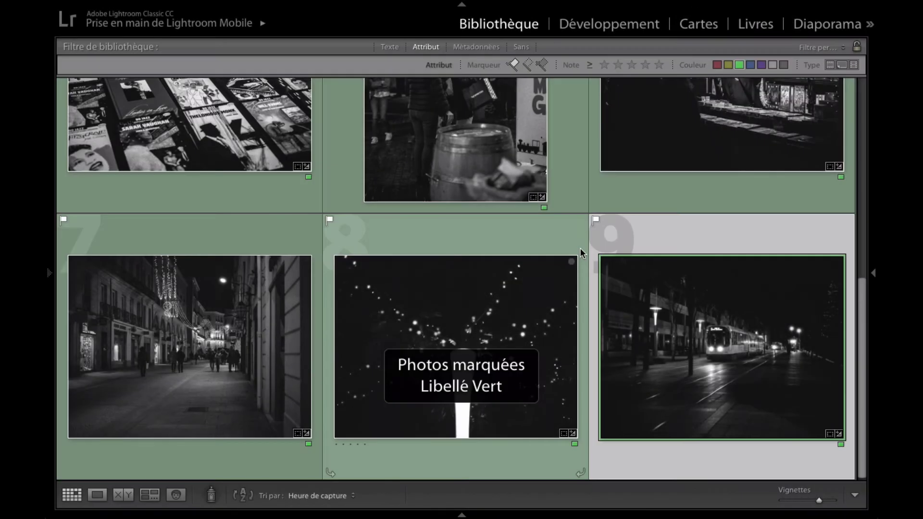
scroll(580, 249, up, 2)
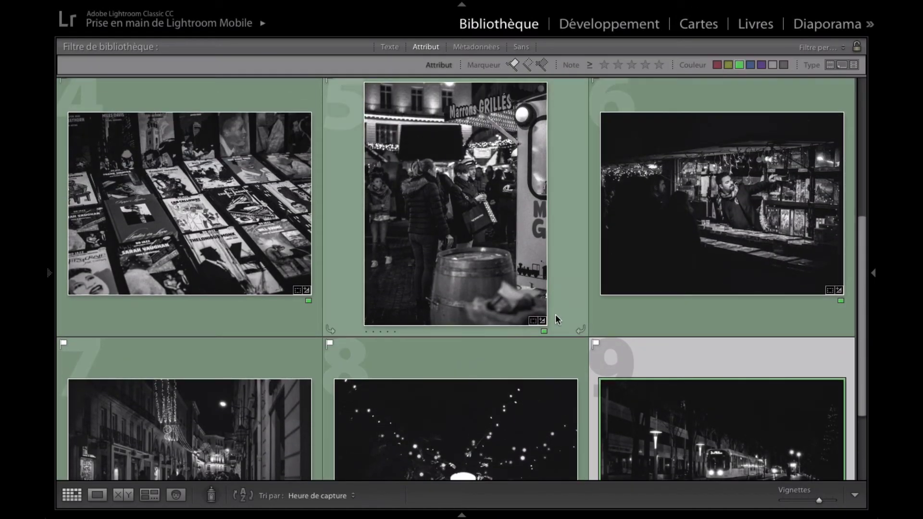
scroll(555, 317, up, 2)
scroll(555, 318, up, 4)
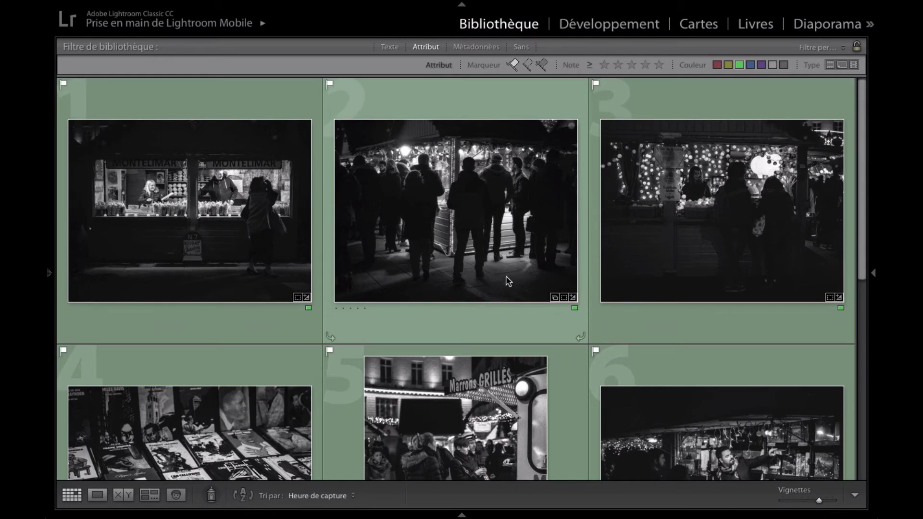
scroll(284, 218, down, 5)
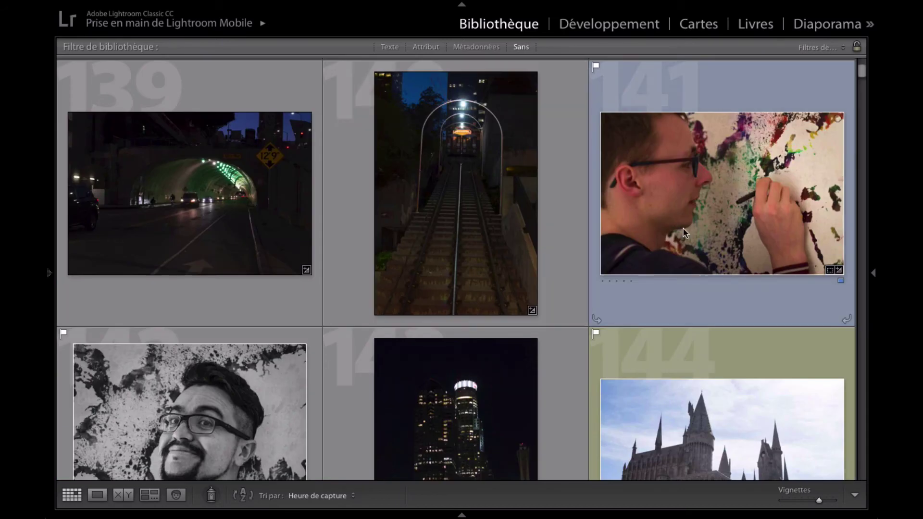
Examine the pick flags and the blue, yellow and green labels in the unfiltered library, from the castle photo up to the white city tower
mouse_move(682, 227)
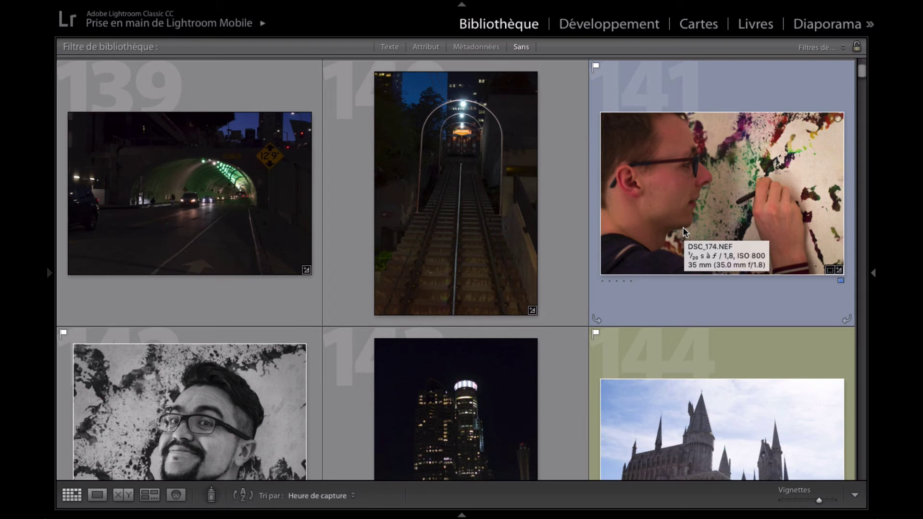
scroll(683, 227, down, 1)
scroll(683, 227, up, 1)
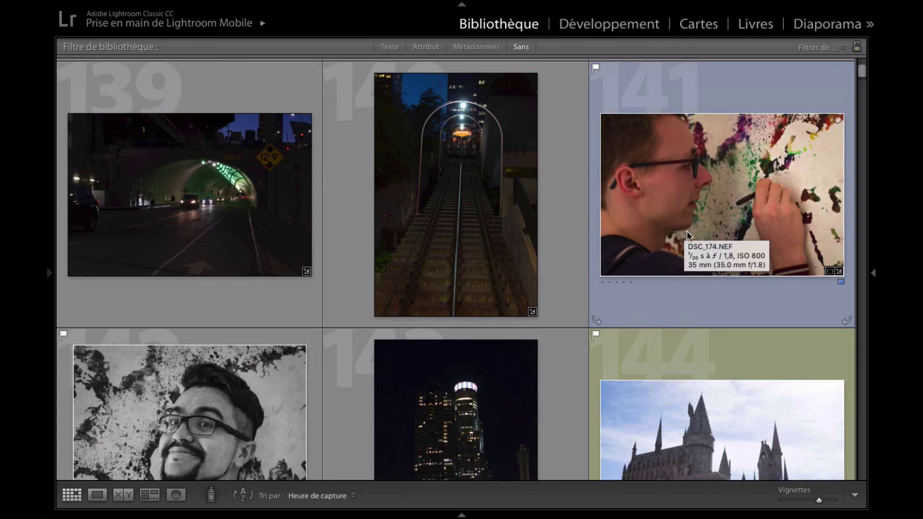
scroll(711, 377, down, 1)
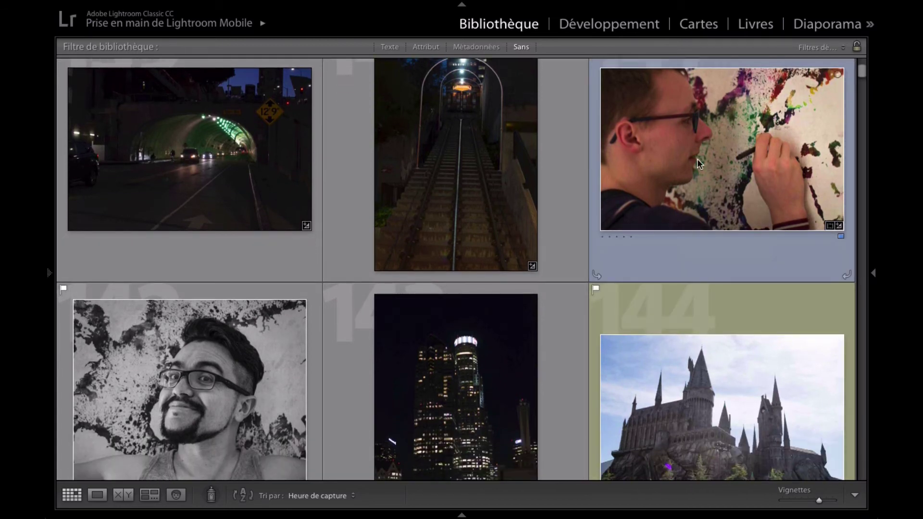
scroll(714, 336, down, 1)
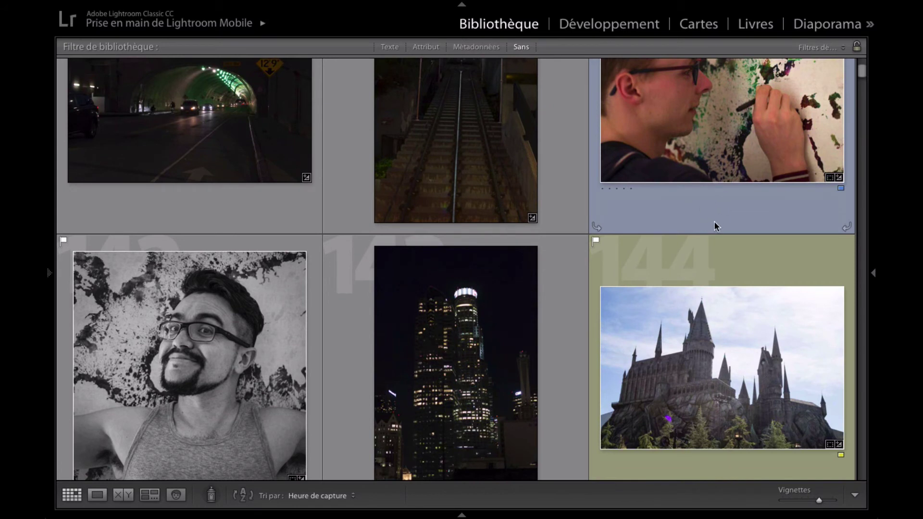
scroll(711, 272, up, 1)
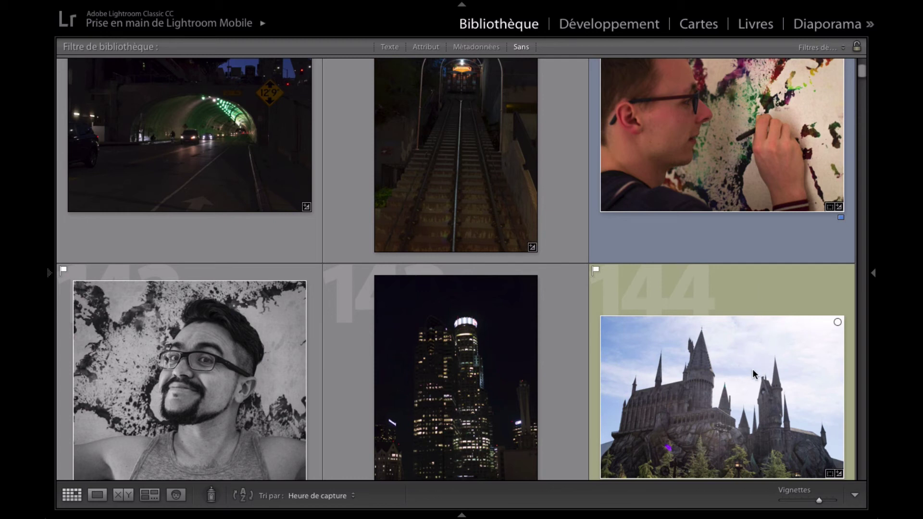
mouse_move(740, 354)
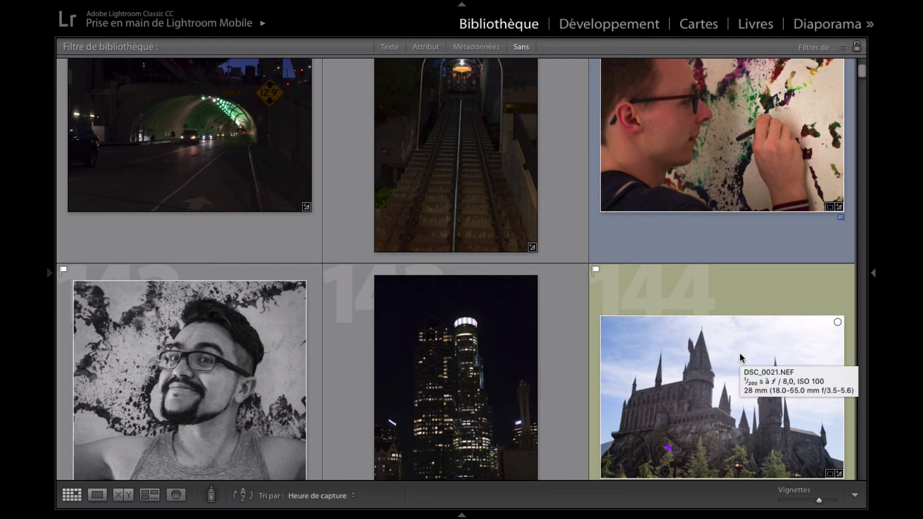
scroll(739, 352, down, 2)
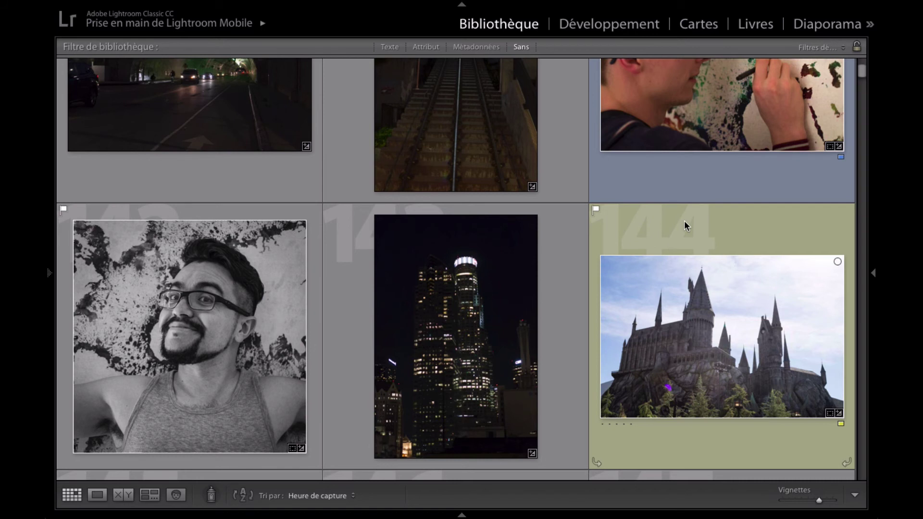
scroll(685, 220, up, 1)
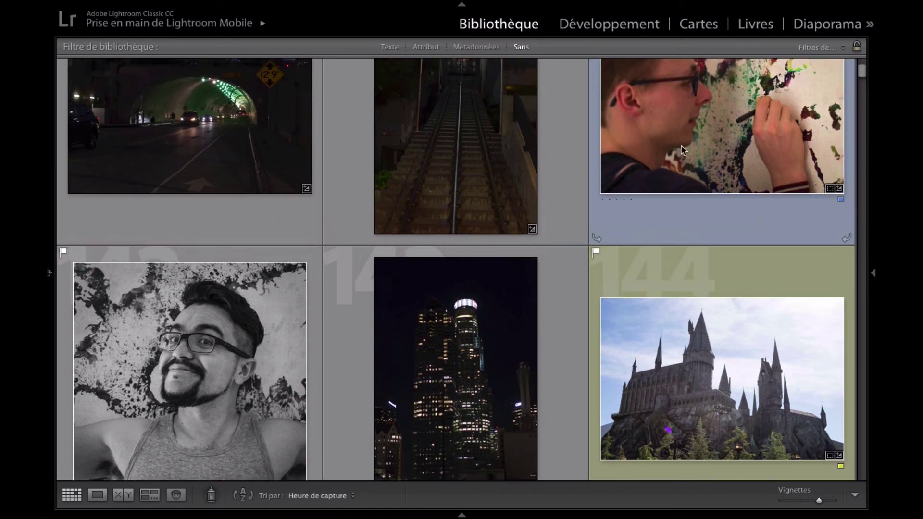
scroll(699, 220, up, 2)
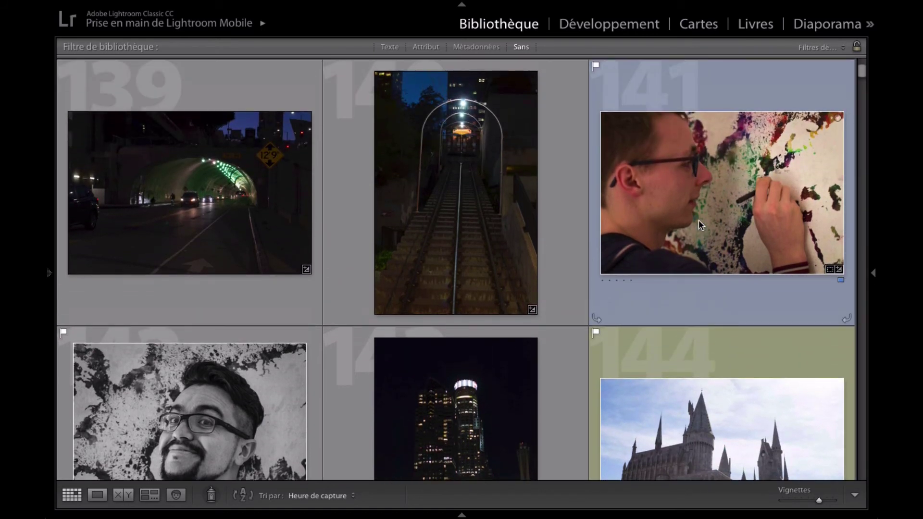
scroll(699, 220, up, 1)
scroll(699, 220, down, 1)
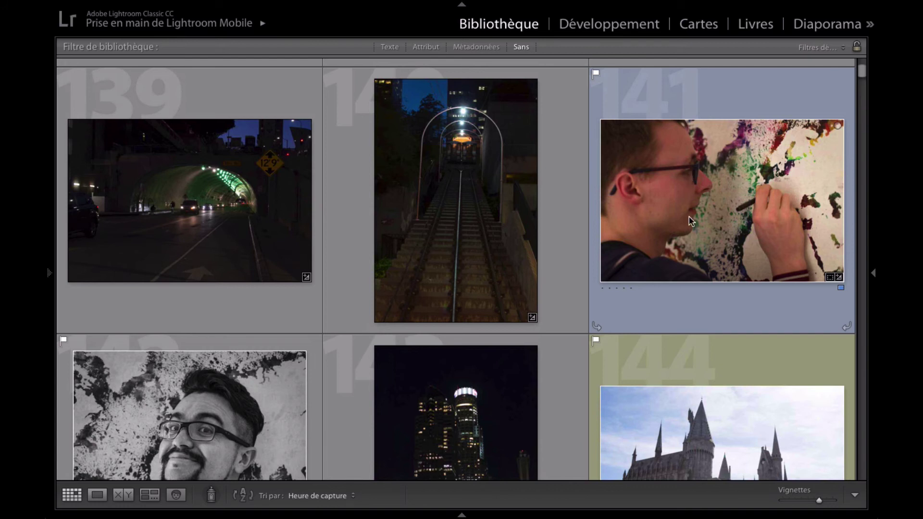
scroll(692, 221, down, 1)
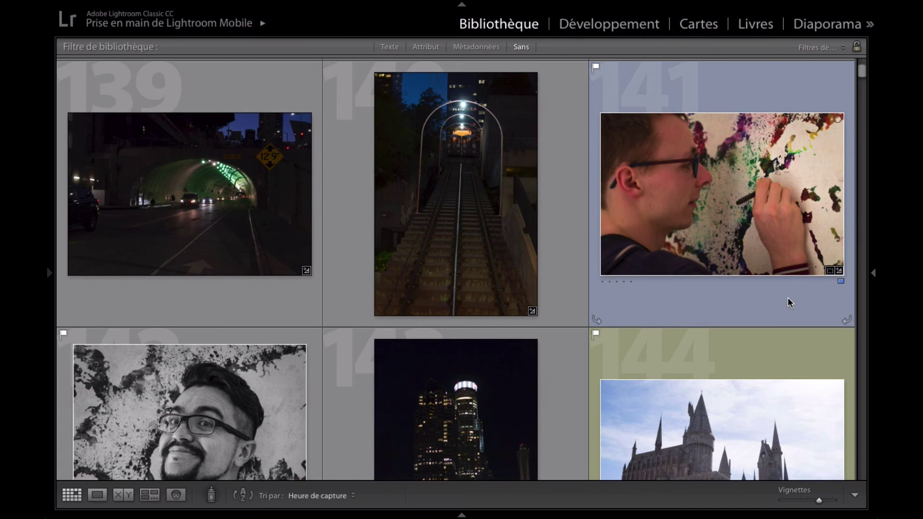
scroll(682, 372, up, 5)
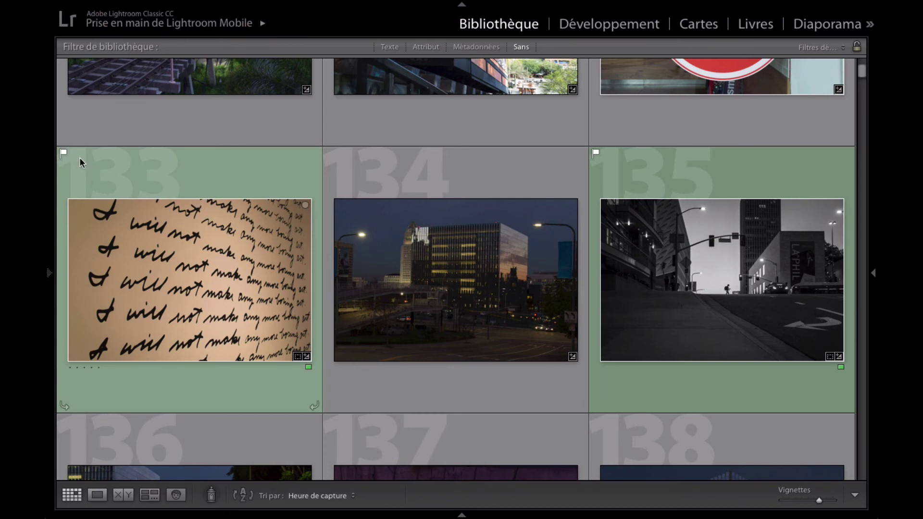
scroll(362, 227, up, 3)
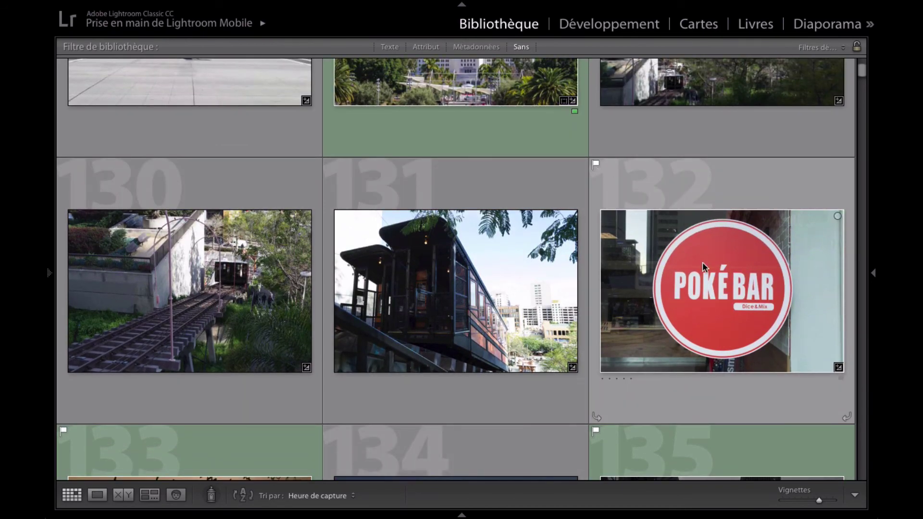
scroll(633, 280, up, 2)
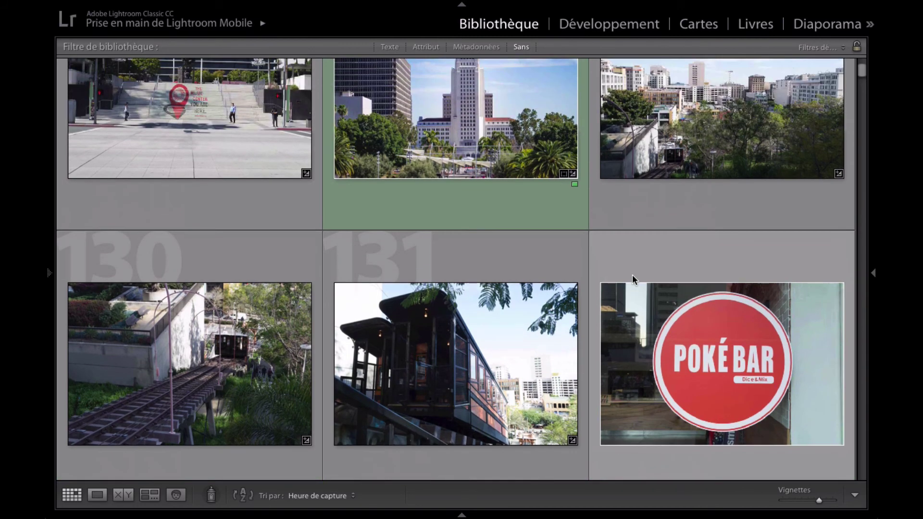
scroll(330, 206, up, 3)
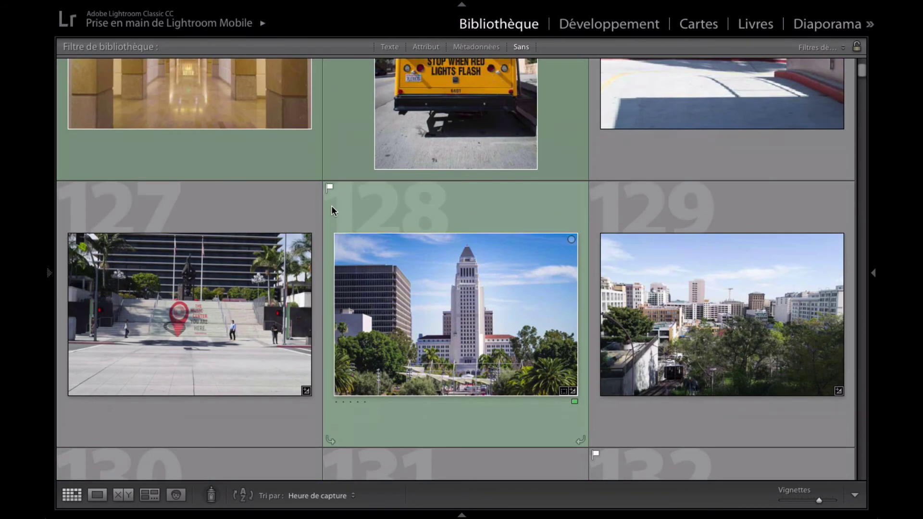
Compare the flagged, green-labelled photos with their unmarked neighbours, from the school bus past the white city tower to the next row
scroll(423, 187, up, 1)
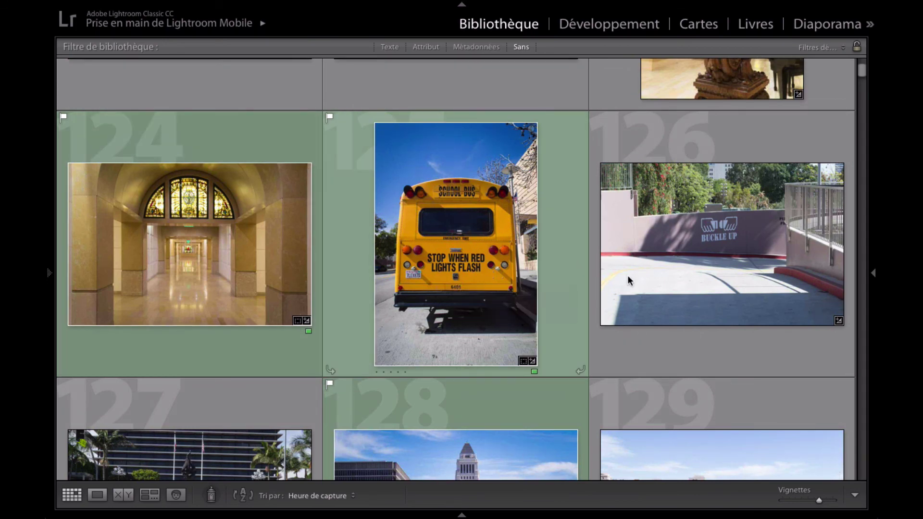
scroll(644, 281, down, 1)
scroll(690, 231, down, 4)
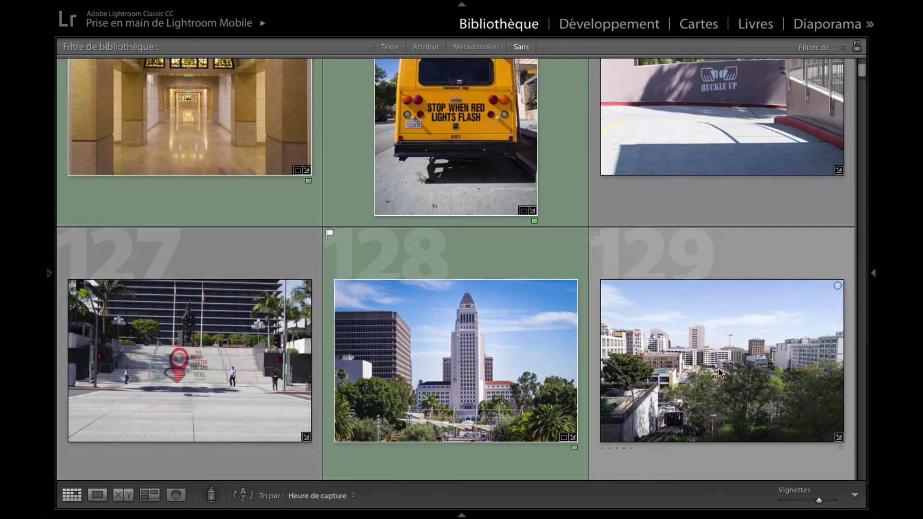
scroll(719, 372, down, 1)
scroll(403, 316, down, 3)
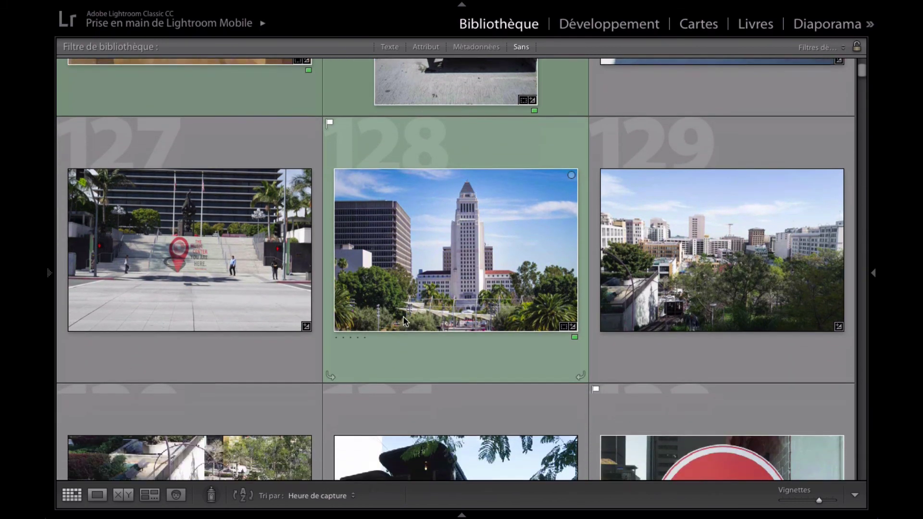
scroll(403, 316, down, 2)
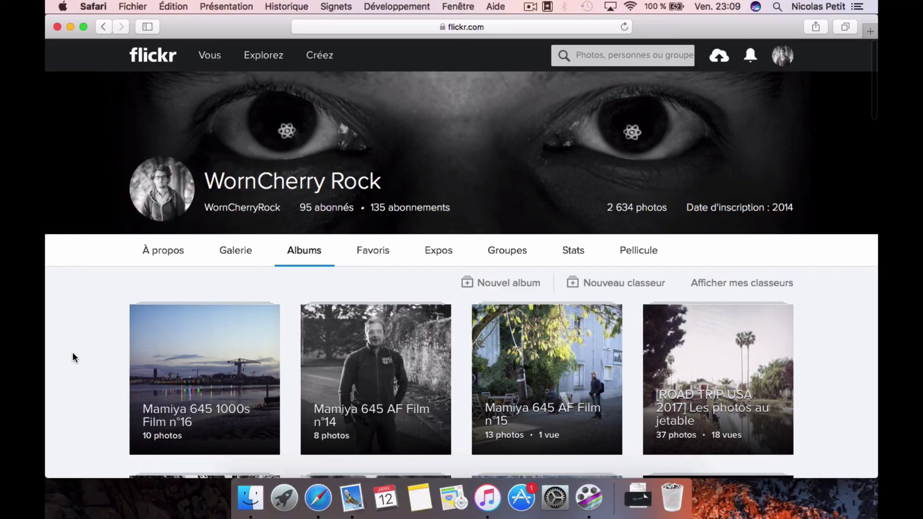
Switch to the Flickr albums page in Safari, open the album "[ROAD TRIP USA 2017] Les photos post-voyage" and look through it
scroll(73, 357, down, 4)
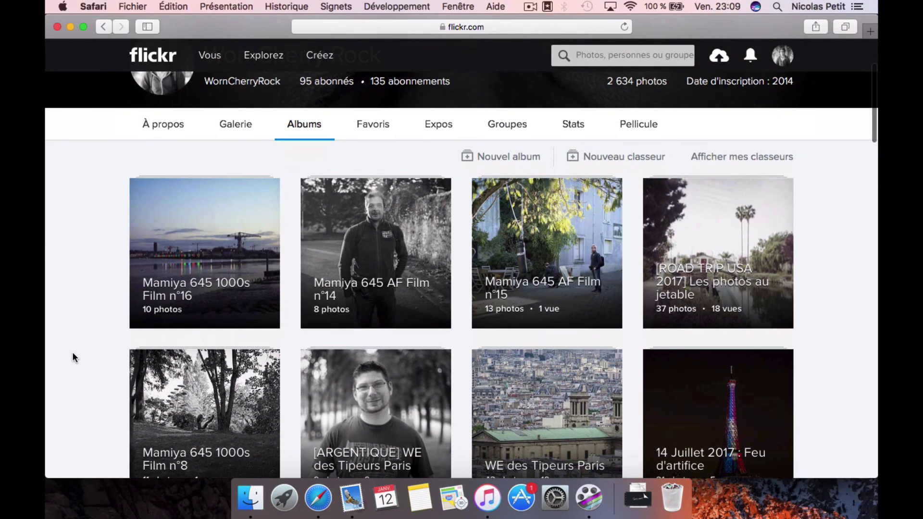
scroll(72, 354, down, 8)
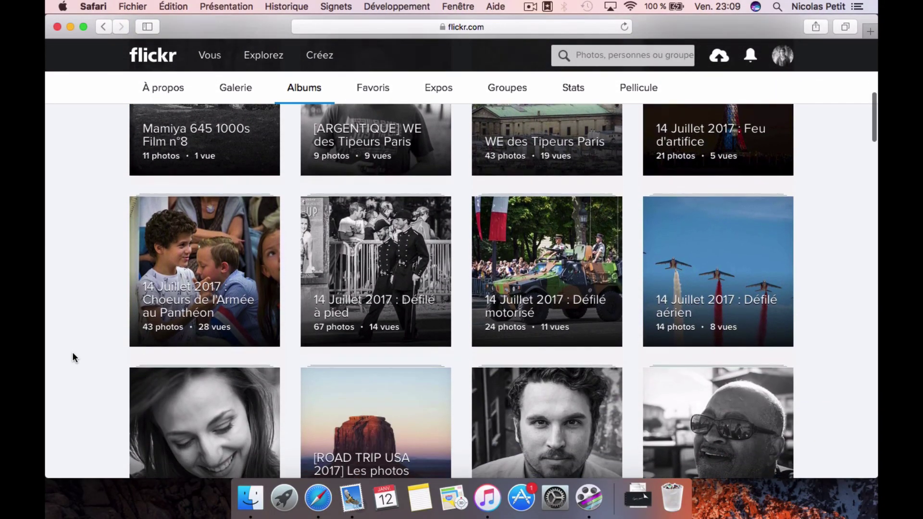
scroll(72, 353, down, 3)
click(352, 327)
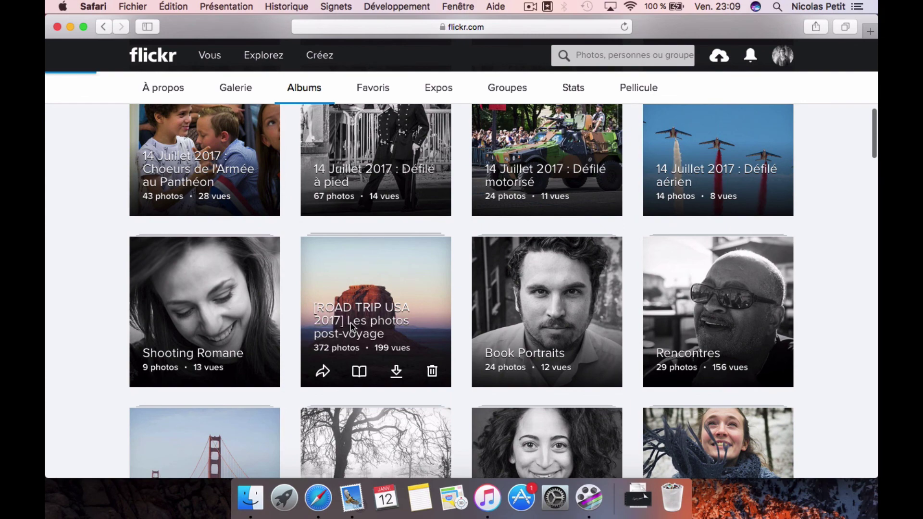
scroll(351, 322, down, 7)
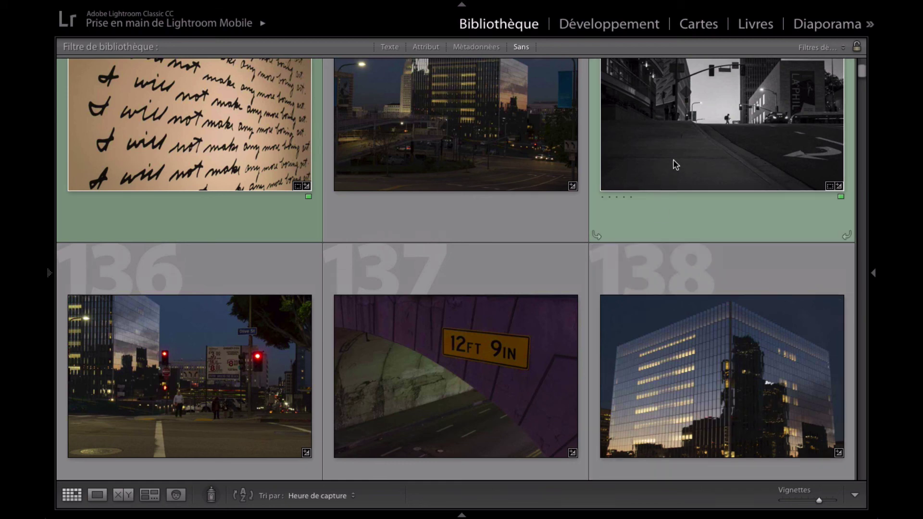
Return to the Lightroom Classic library and show the attribute filter options above the photo grid
scroll(673, 161, up, 1)
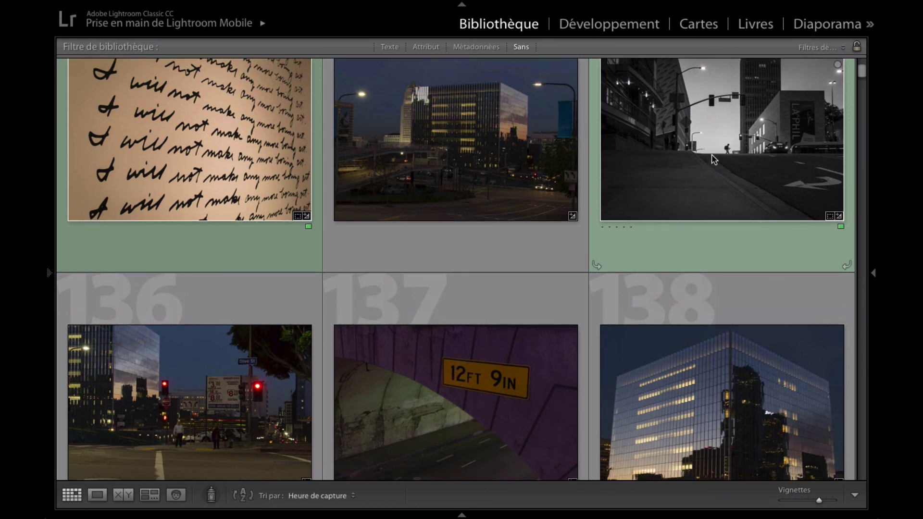
click(426, 47)
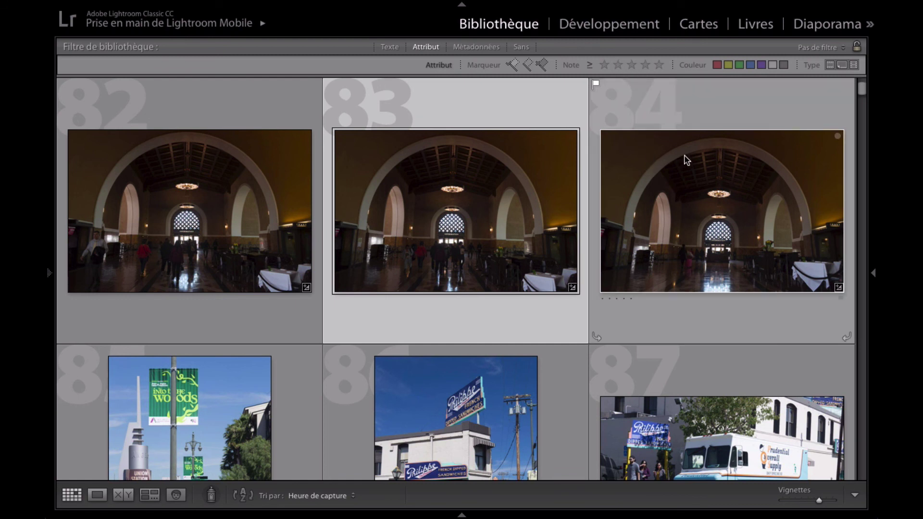
mouse_move(687, 160)
mouse_move(618, 153)
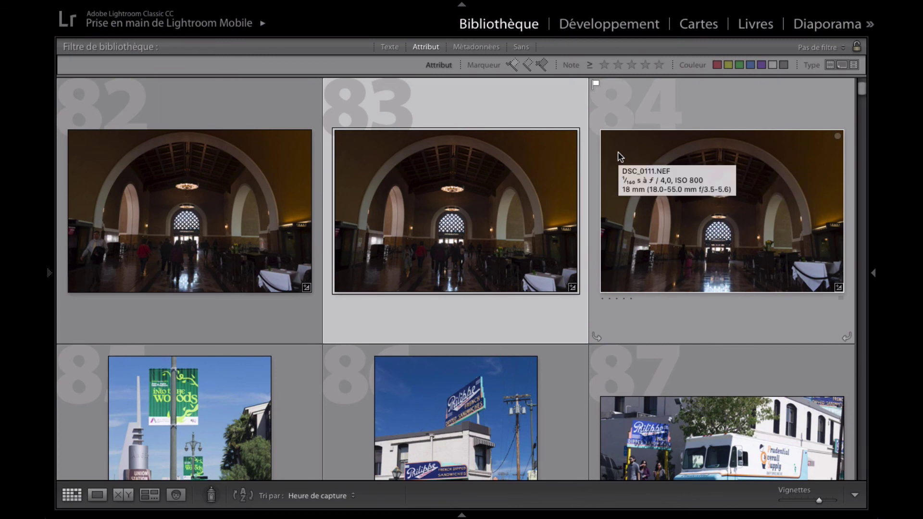